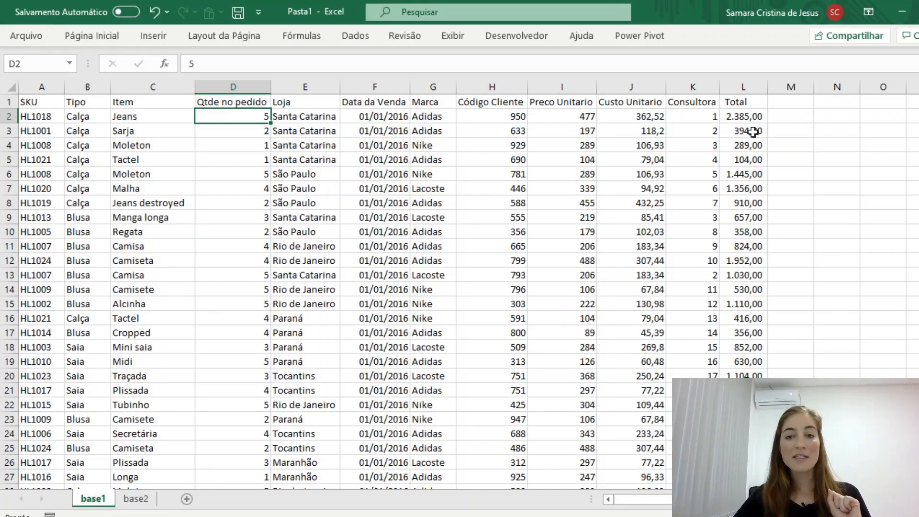
Rename the Consultora header in K1 as "ID Consultora" and widen the column to fit it
click(701, 117)
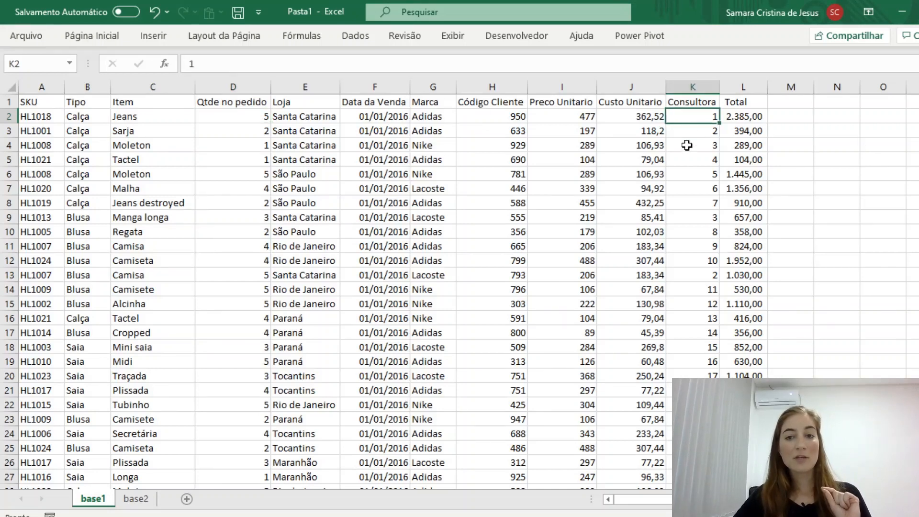
double_click(673, 100)
text(ID)
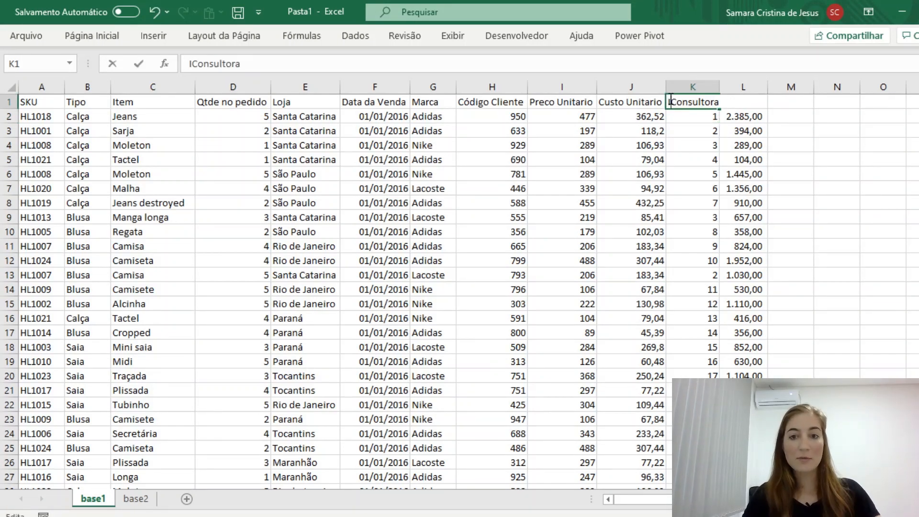
key(Return)
drag(718, 89, 733, 91)
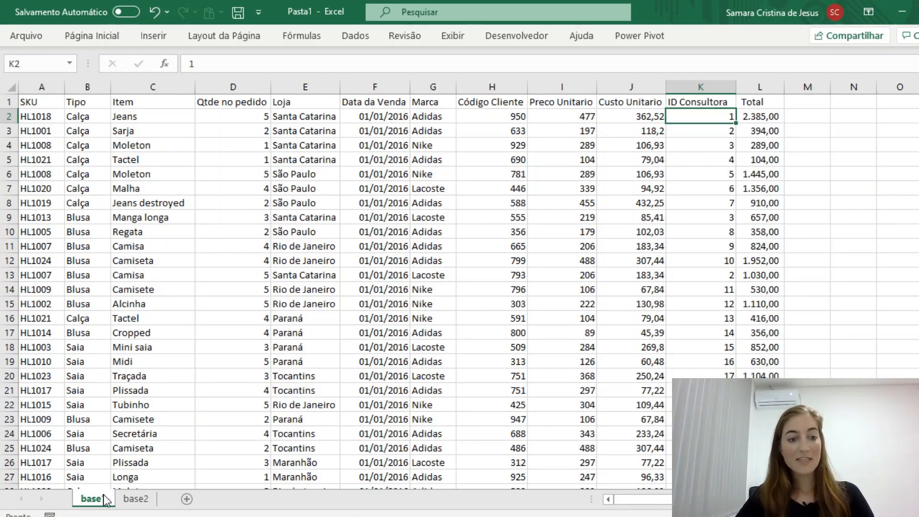
Examine the consultant ID and name list on the base2 sheet, returning to base1
click(127, 500)
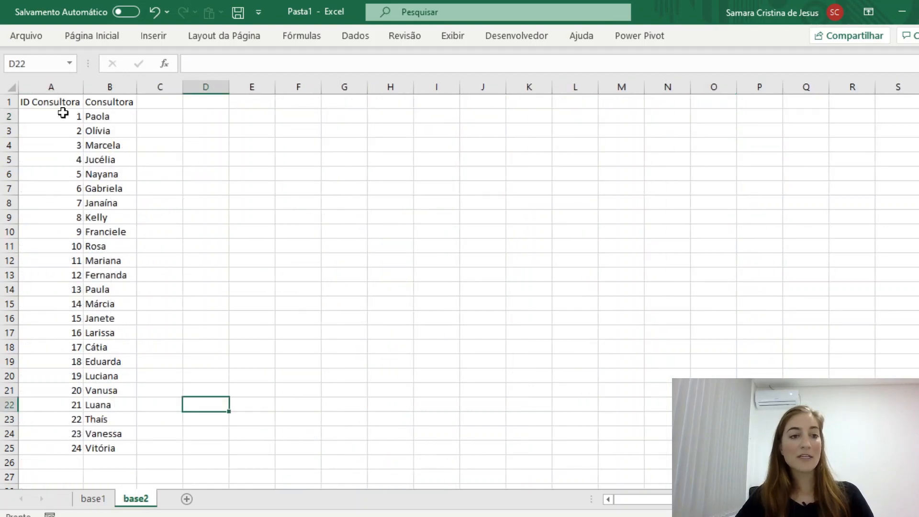
click(102, 497)
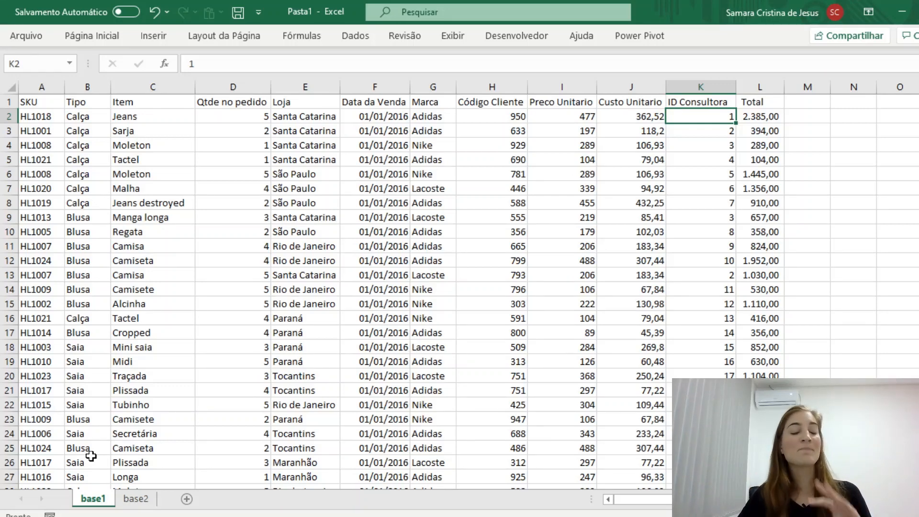
Convert the entire base1 data range, A1:L23795, into a table with headers
click(35, 105)
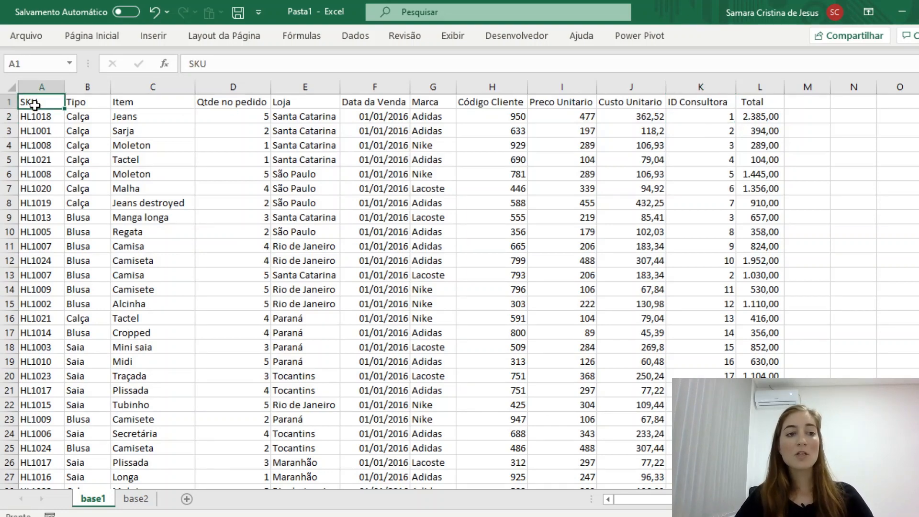
key(ctrl+shift+Down)
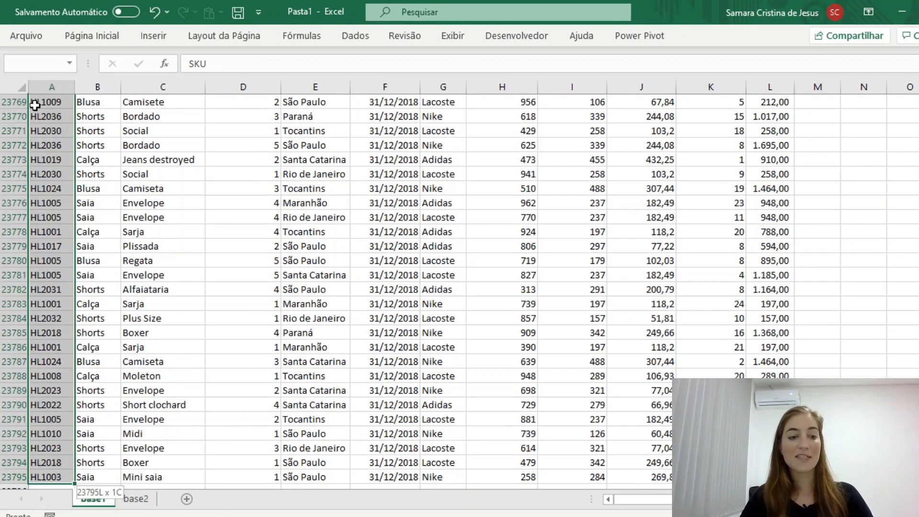
key(ctrl+shift+Right)
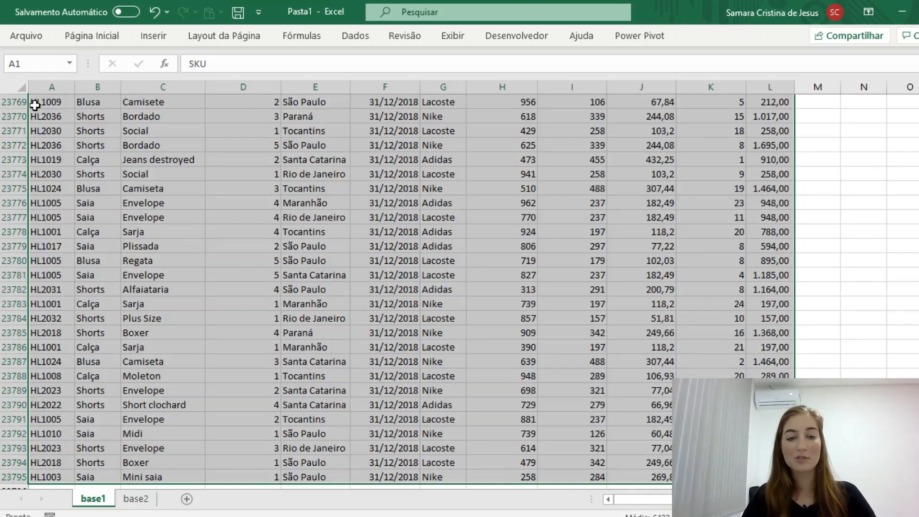
key(ctrl+Home)
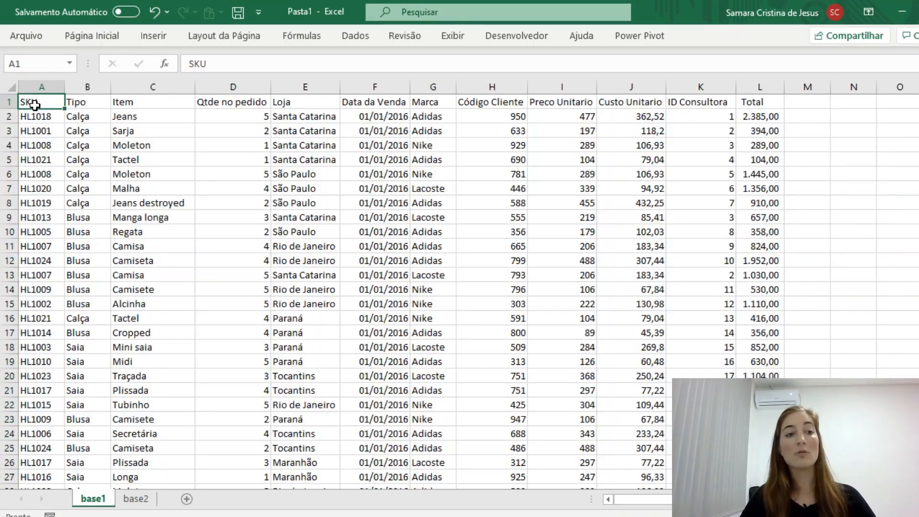
key(ctrl+shift+End)
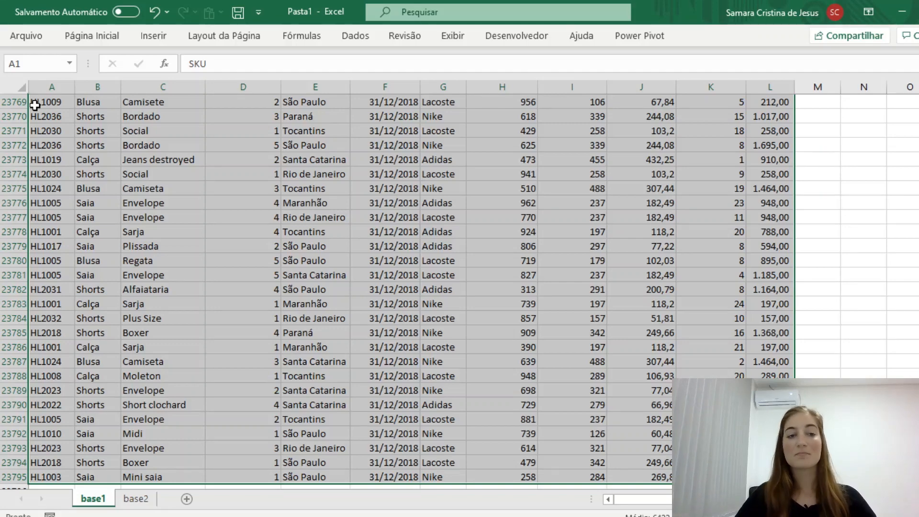
click(153, 36)
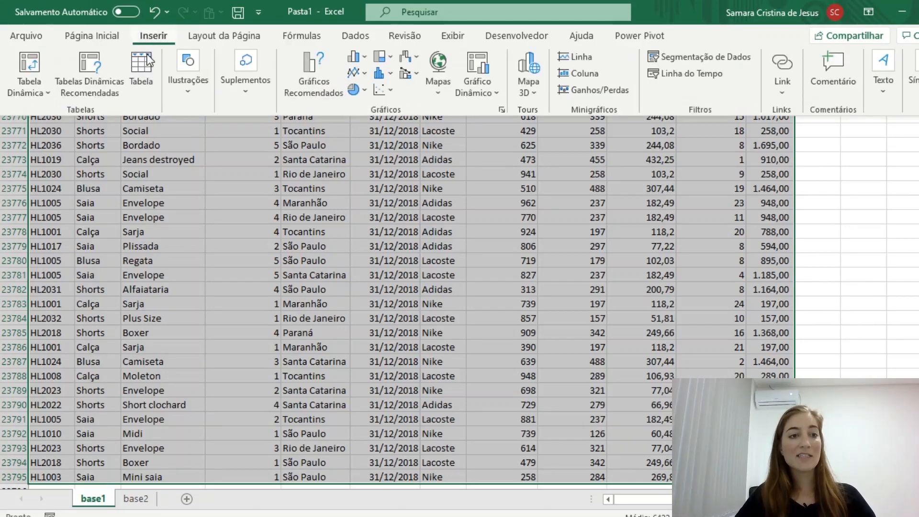
click(144, 62)
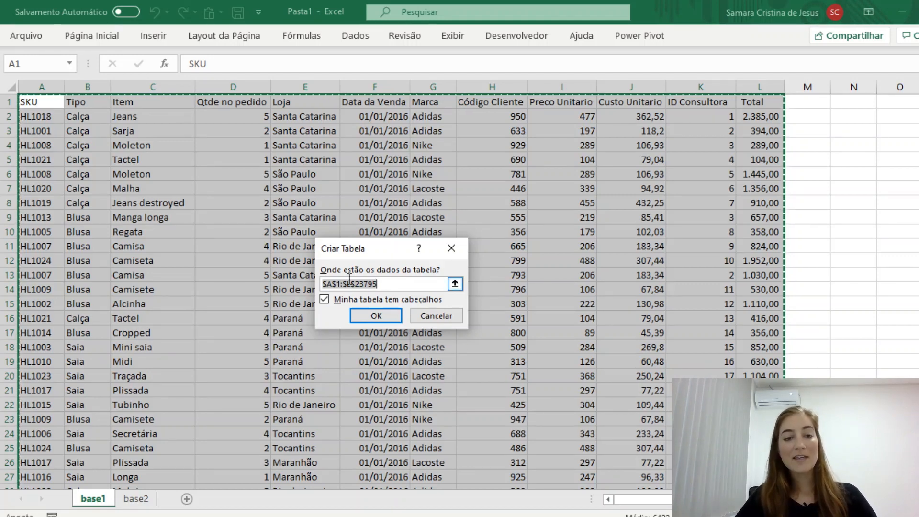
click(433, 283)
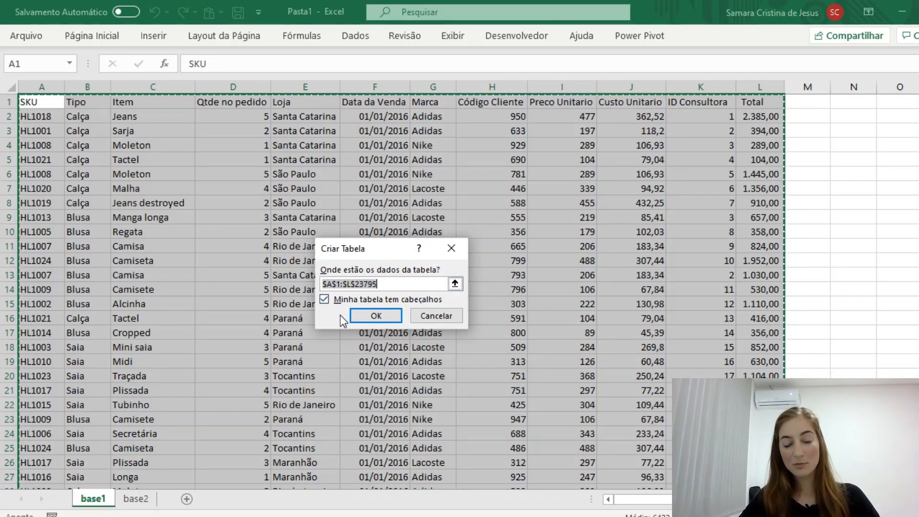
click(370, 311)
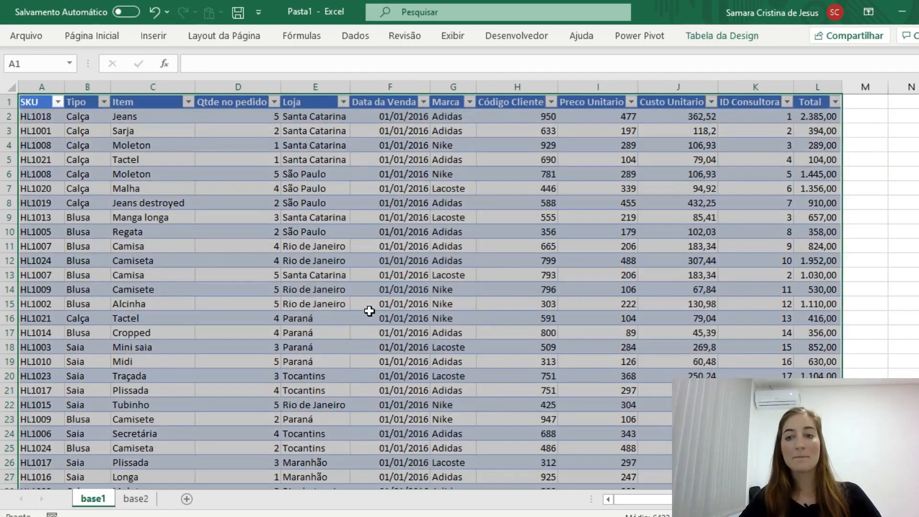
click(370, 316)
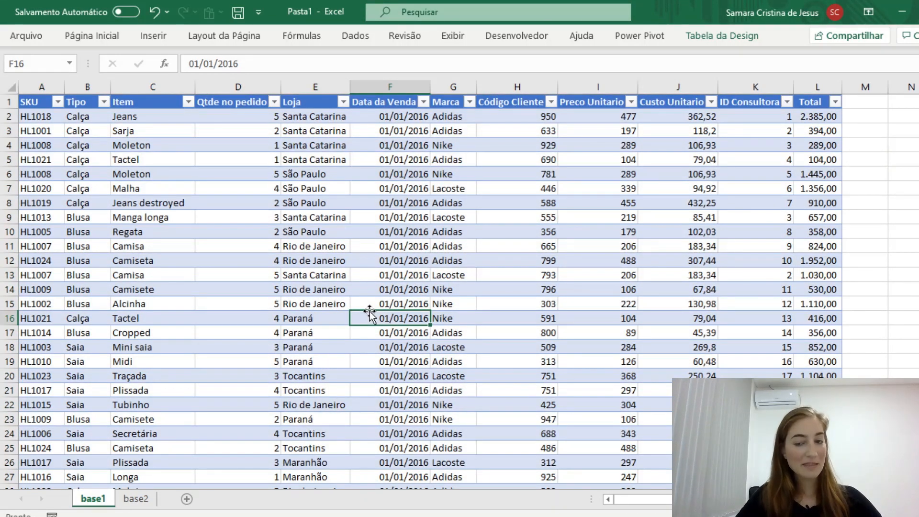
Turn off the filter buttons in the header row of the base1 table
click(214, 232)
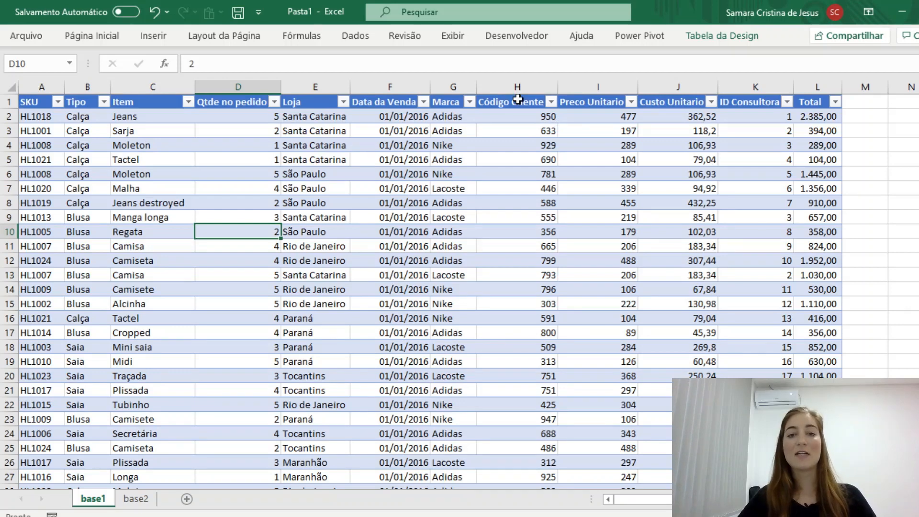
click(518, 100)
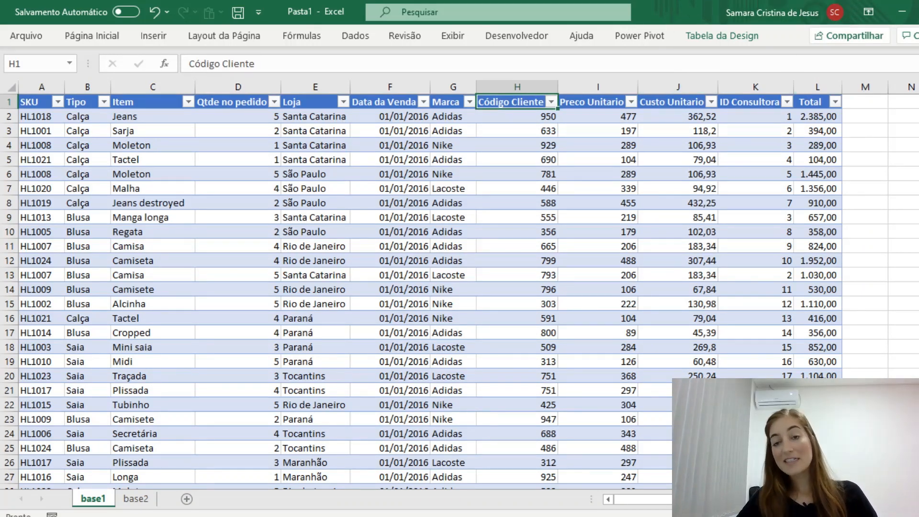
click(721, 38)
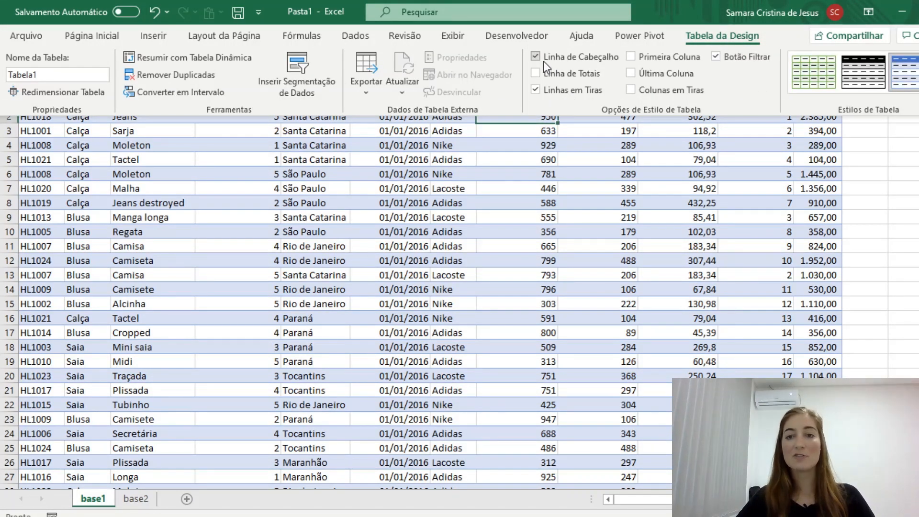
click(653, 208)
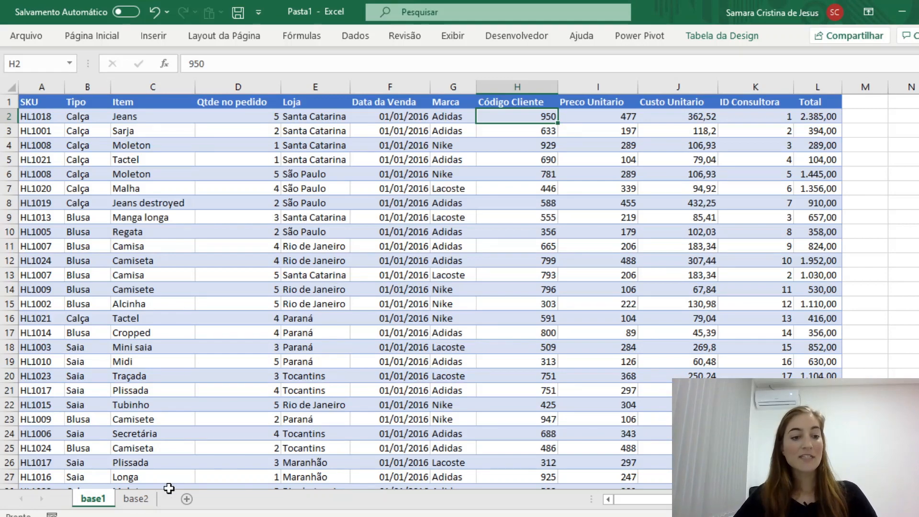
Convert the consultant list on base2, A1:B25, into a table with headers
click(143, 499)
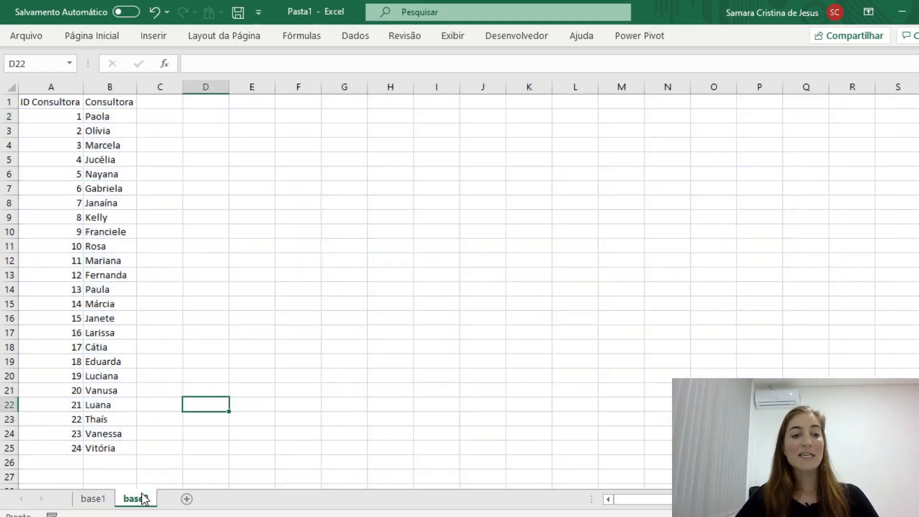
click(72, 104)
key(ctrl+a)
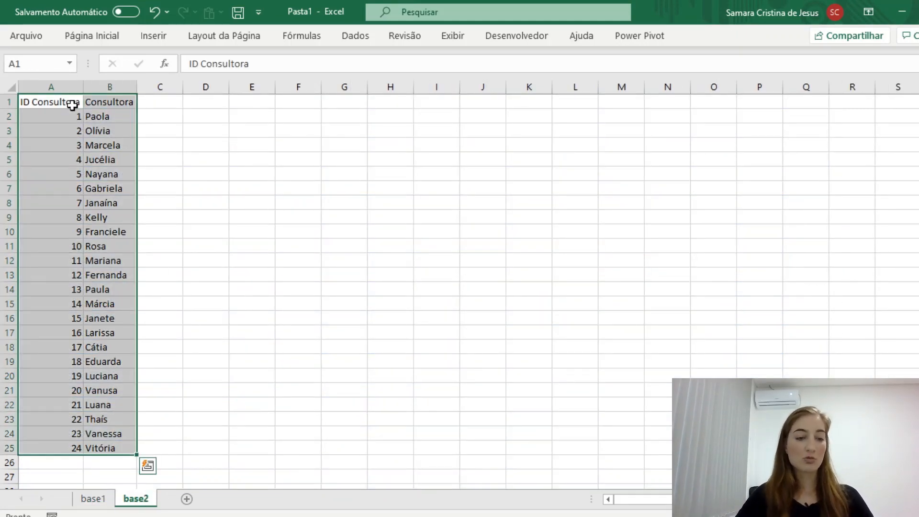
click(163, 38)
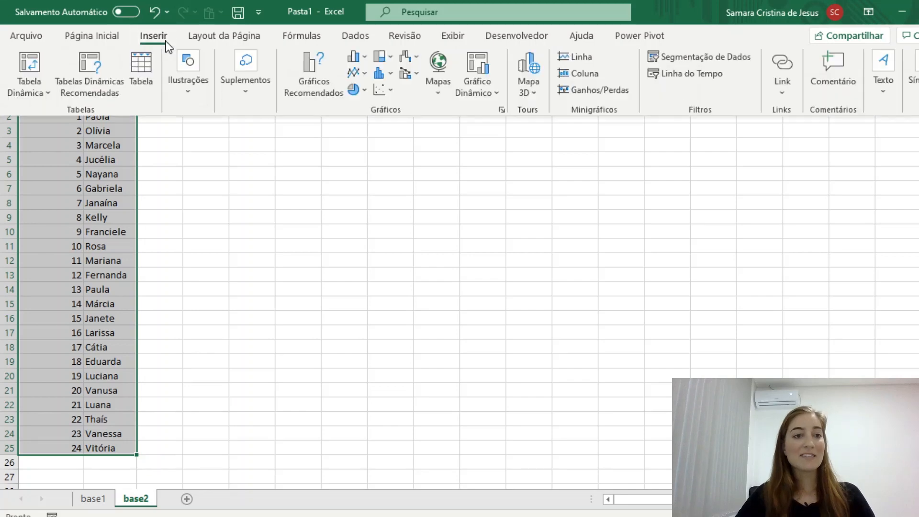
click(125, 67)
click(562, 118)
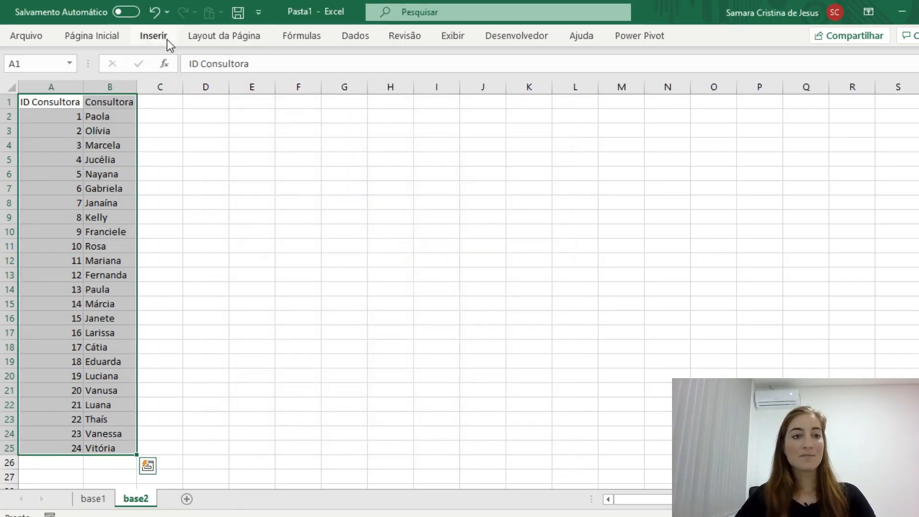
click(168, 41)
click(142, 76)
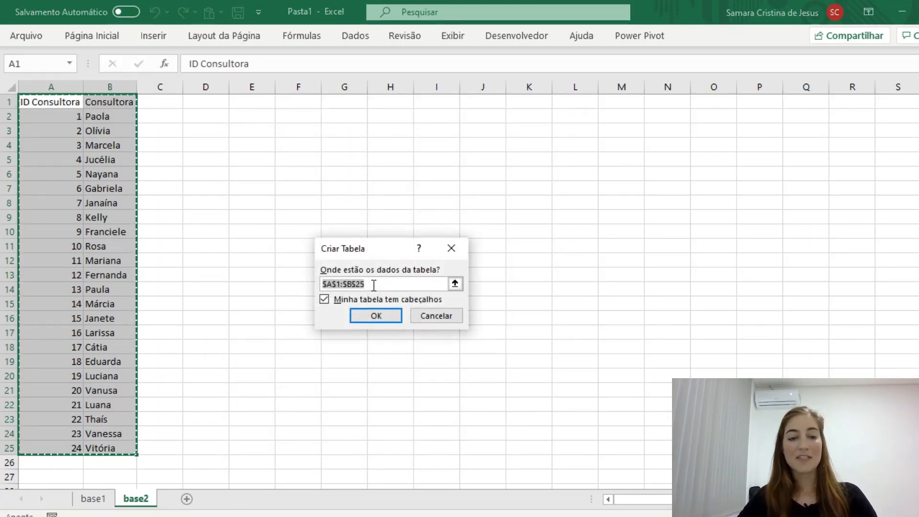
click(375, 314)
click(374, 313)
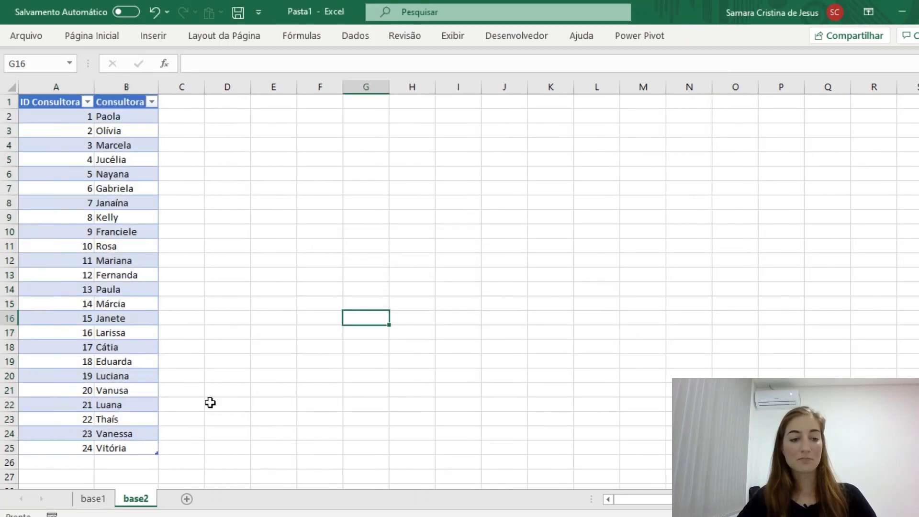
Check the names assigned to the tables on the base1 and base2 sheets
click(94, 498)
click(348, 222)
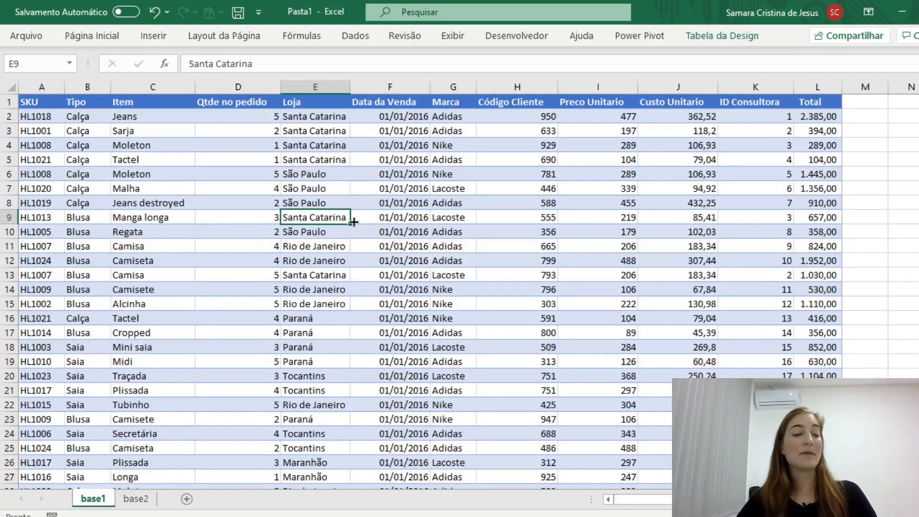
click(687, 37)
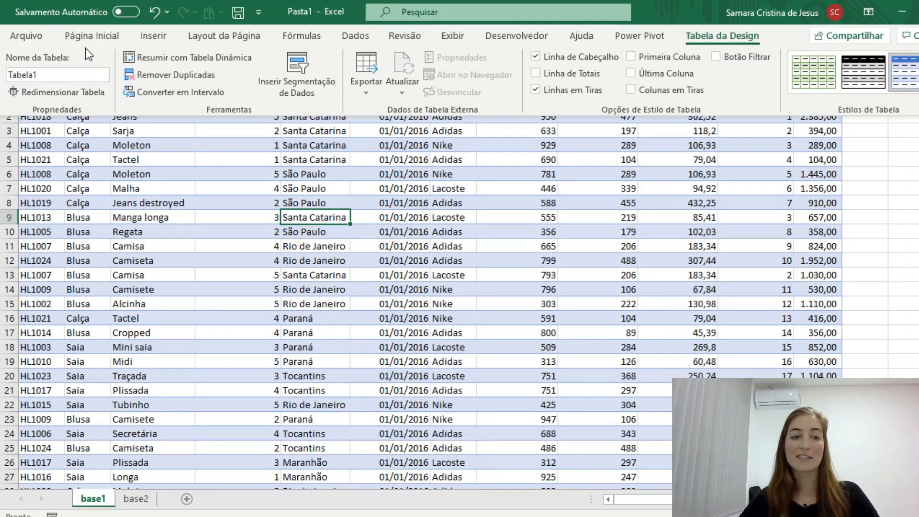
click(135, 499)
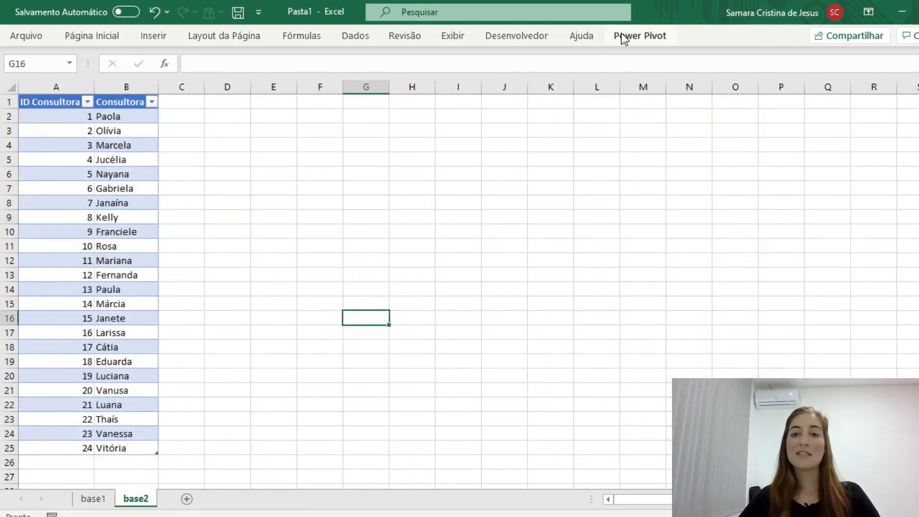
click(127, 117)
click(758, 34)
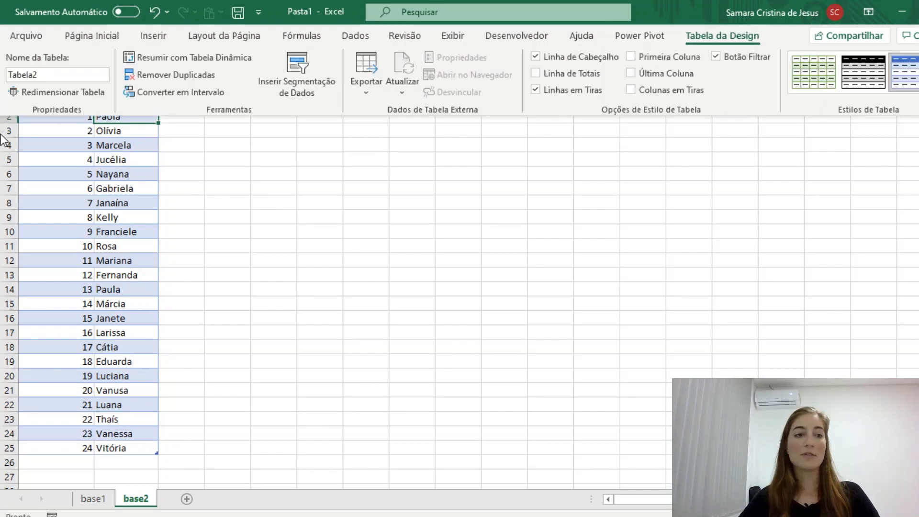
Insert a pivot table from Tabela1 on a new worksheet with its data added to the Data Model, and narrow the field pane
click(99, 496)
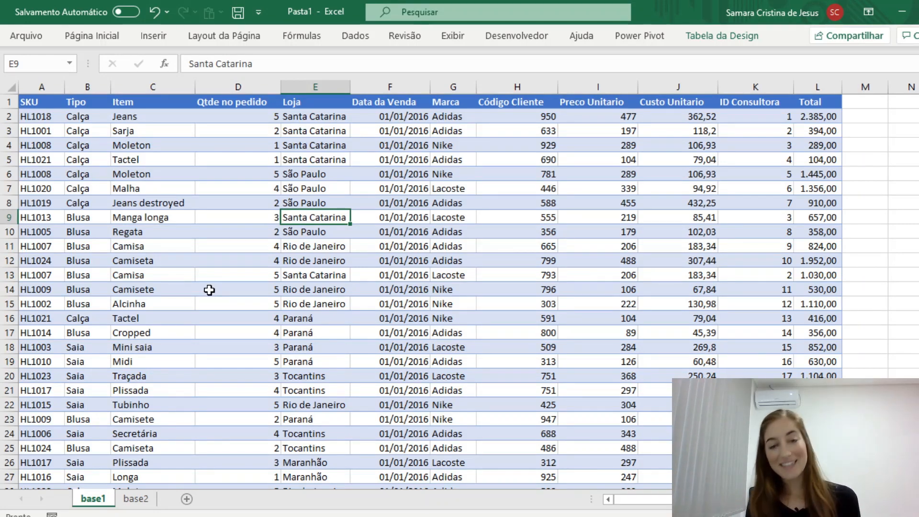
click(153, 35)
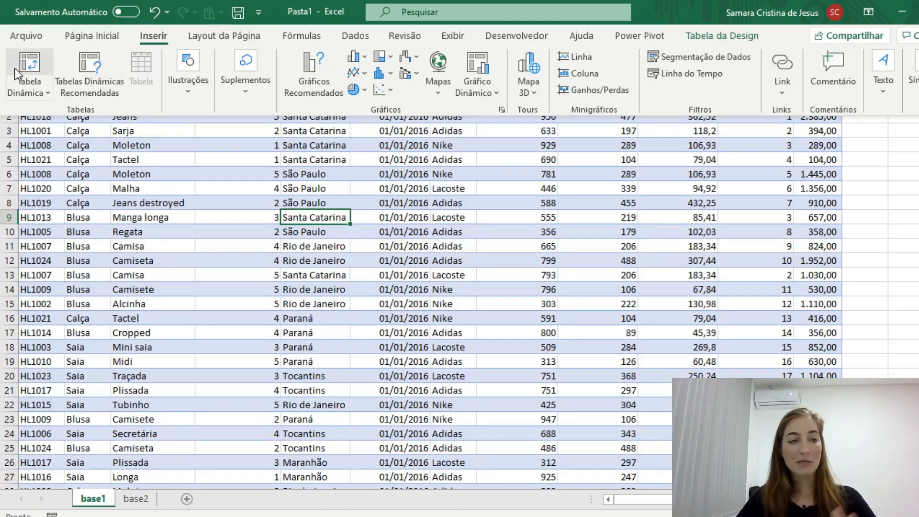
click(17, 68)
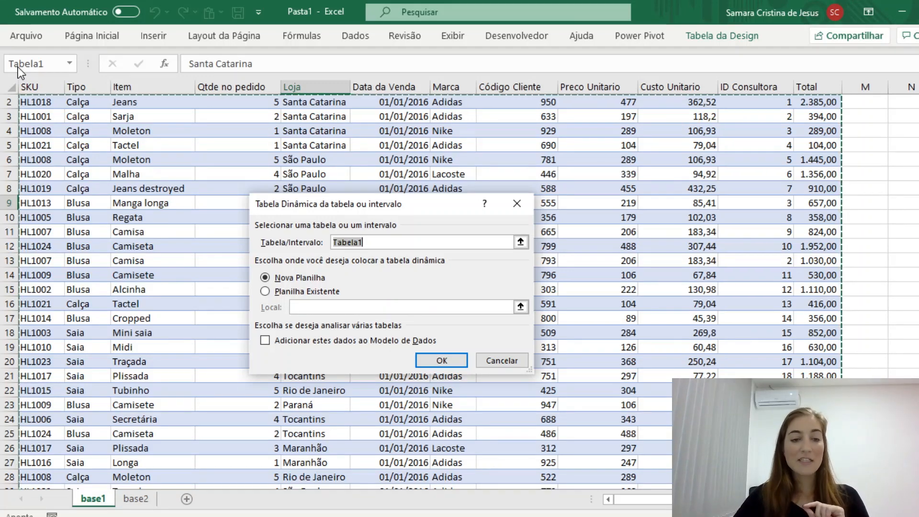
click(295, 288)
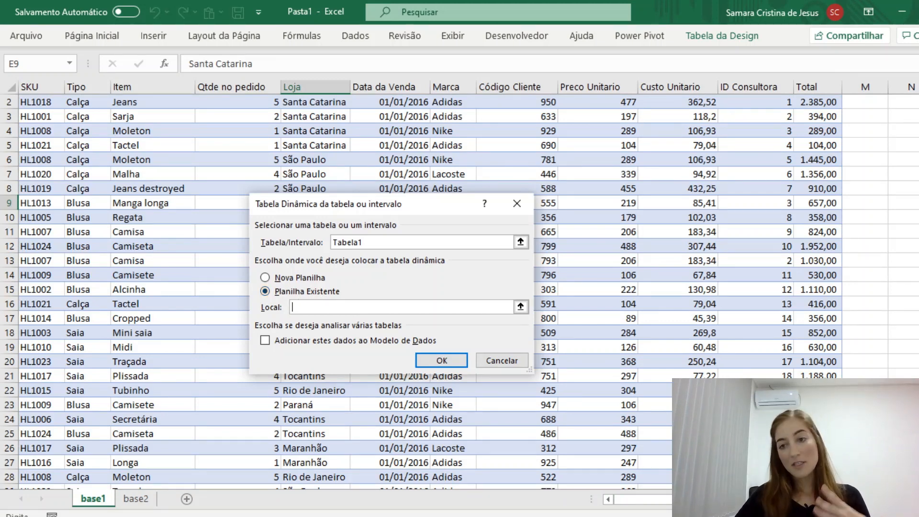
click(312, 280)
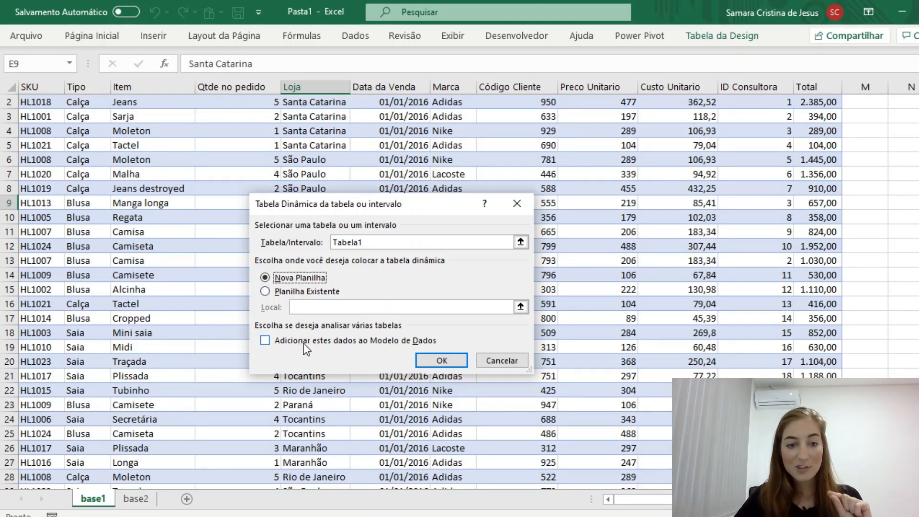
click(283, 343)
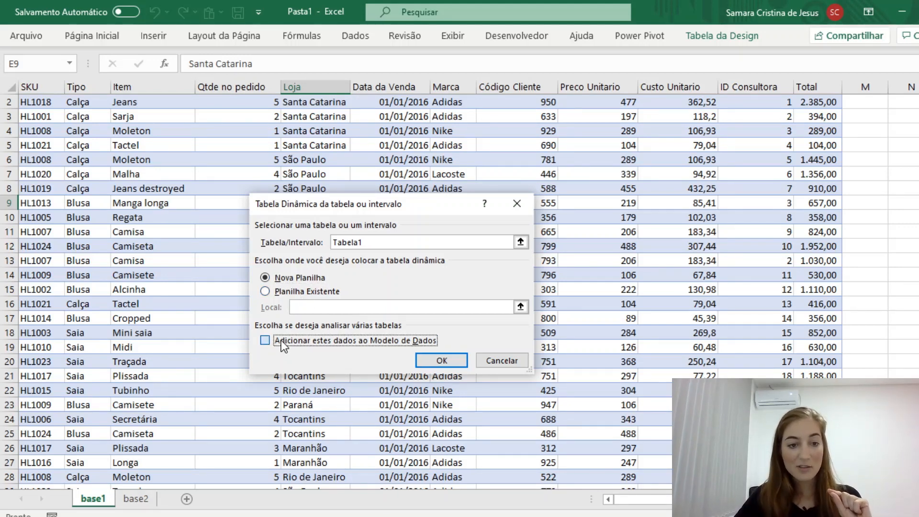
click(431, 365)
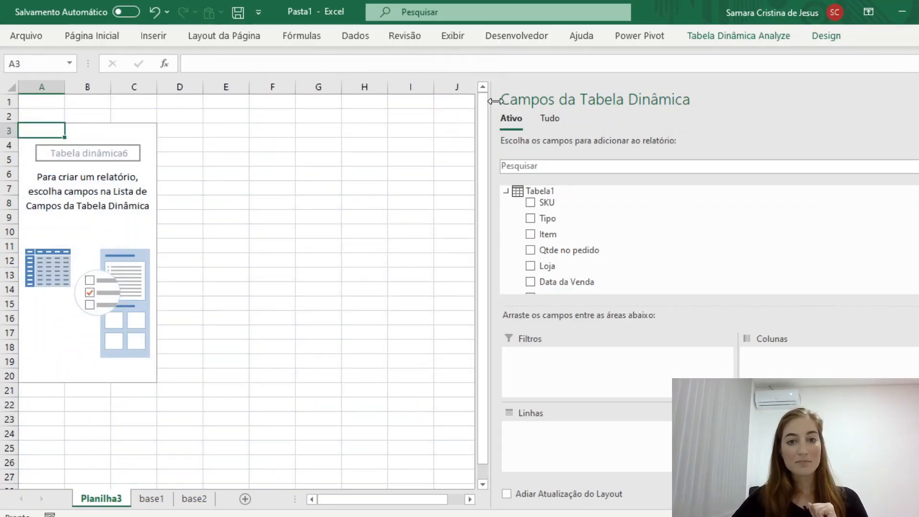
drag(493, 101, 775, 116)
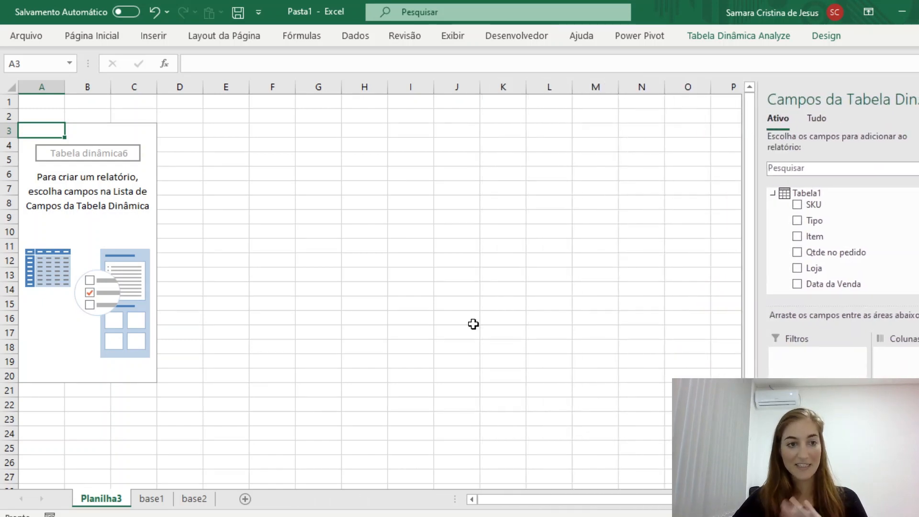
Insert a pivot table from Tabela2 at cell E3 of Planilha3, adding its data to the Data Model
click(215, 130)
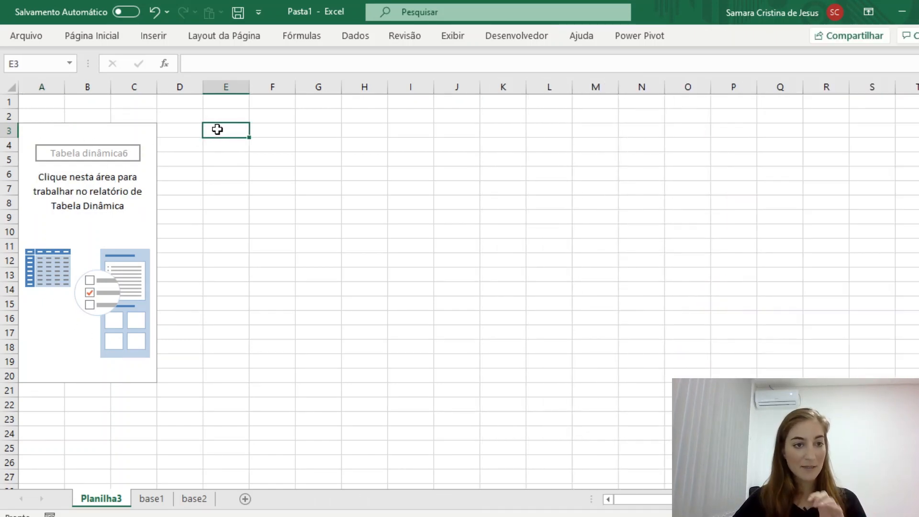
click(196, 499)
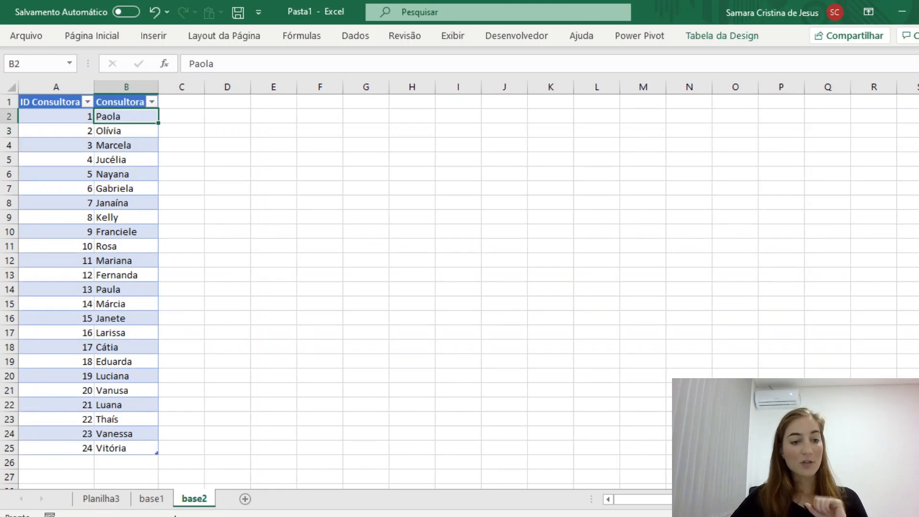
click(58, 164)
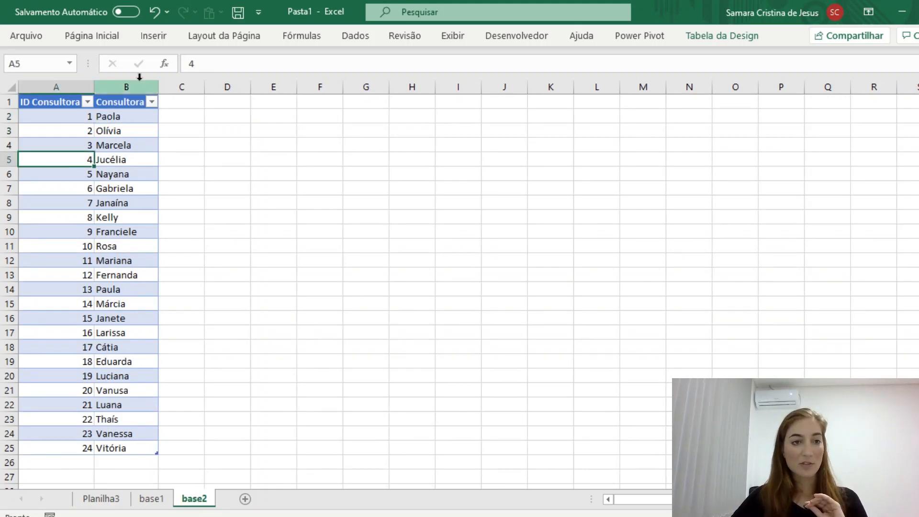
click(153, 35)
click(25, 62)
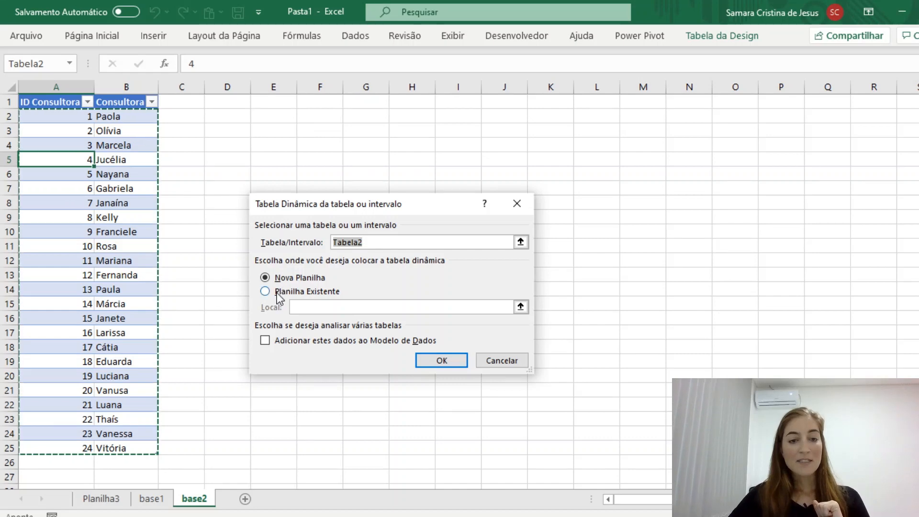
click(278, 293)
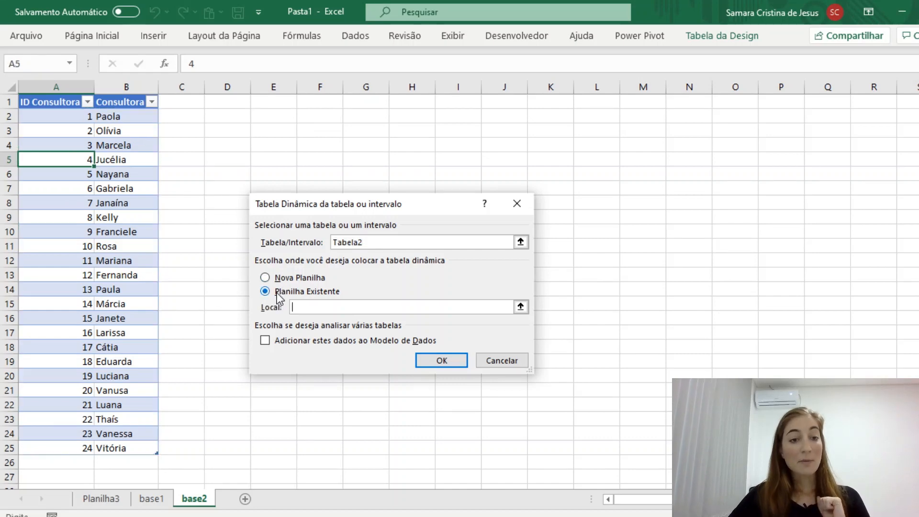
click(115, 505)
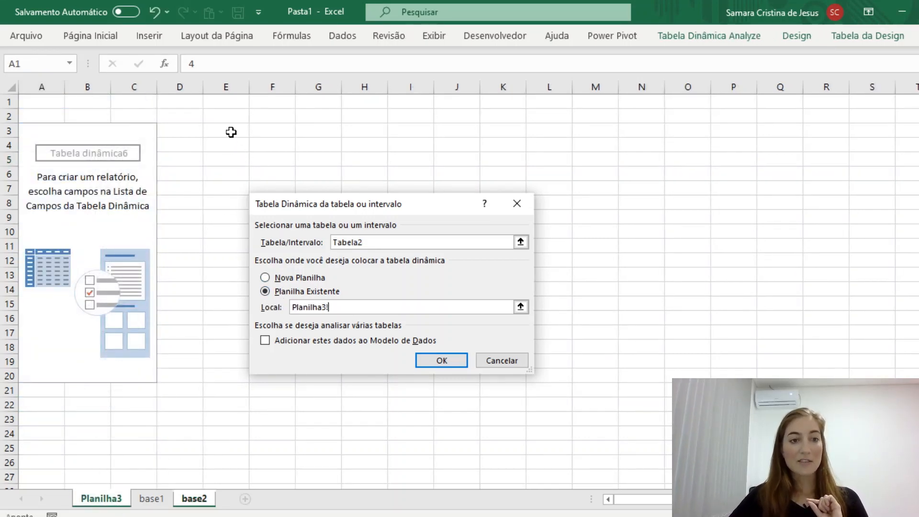
click(231, 131)
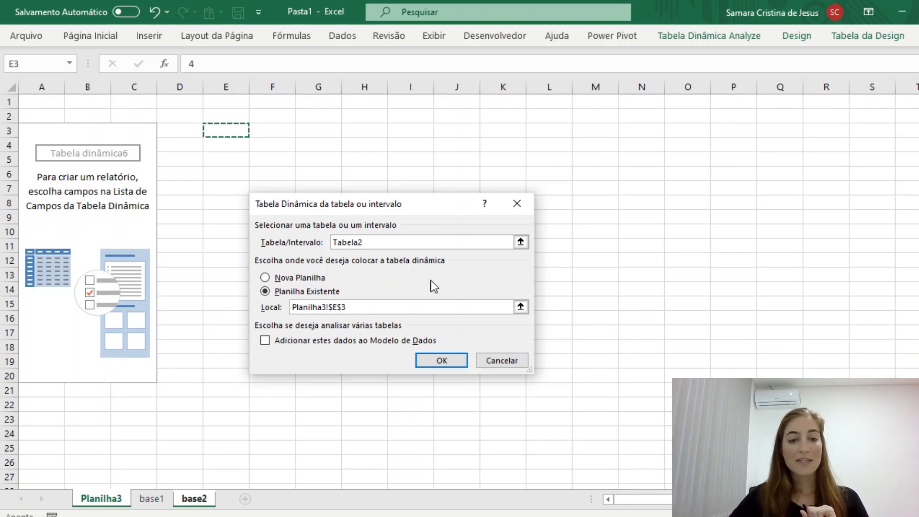
click(291, 339)
click(437, 362)
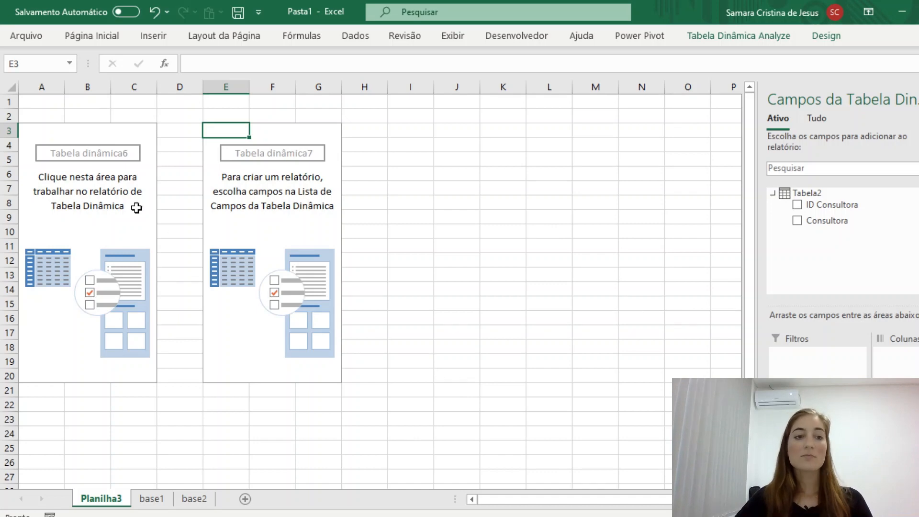
Compare the active and all-tables field lists of the two pivot tables on Planilha3
click(137, 208)
click(269, 203)
click(136, 199)
click(218, 208)
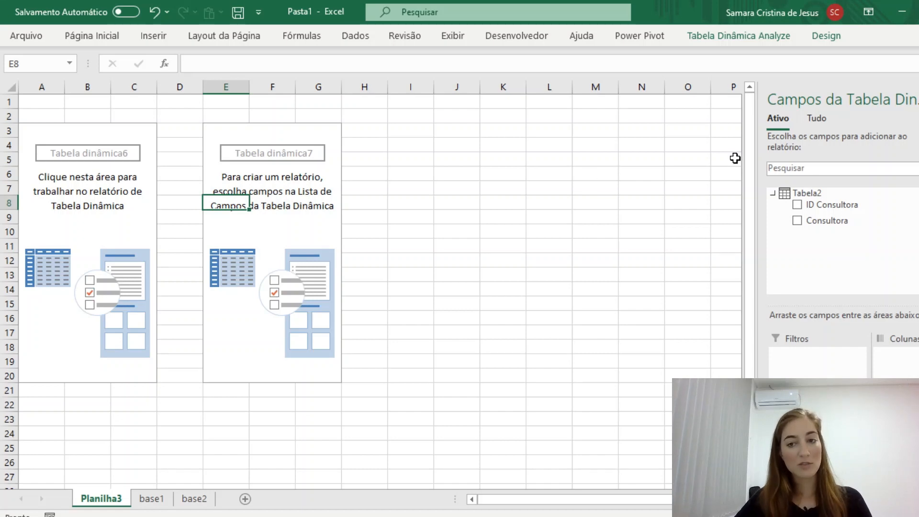
click(818, 119)
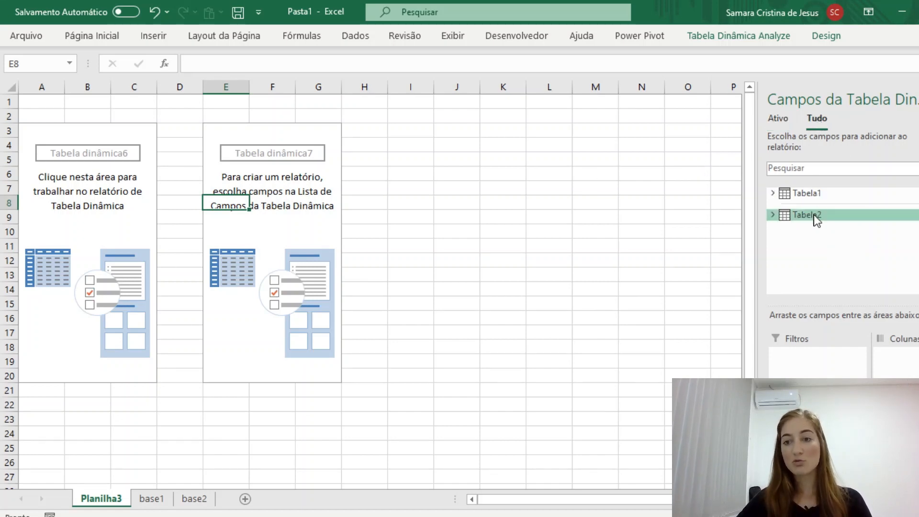
click(778, 120)
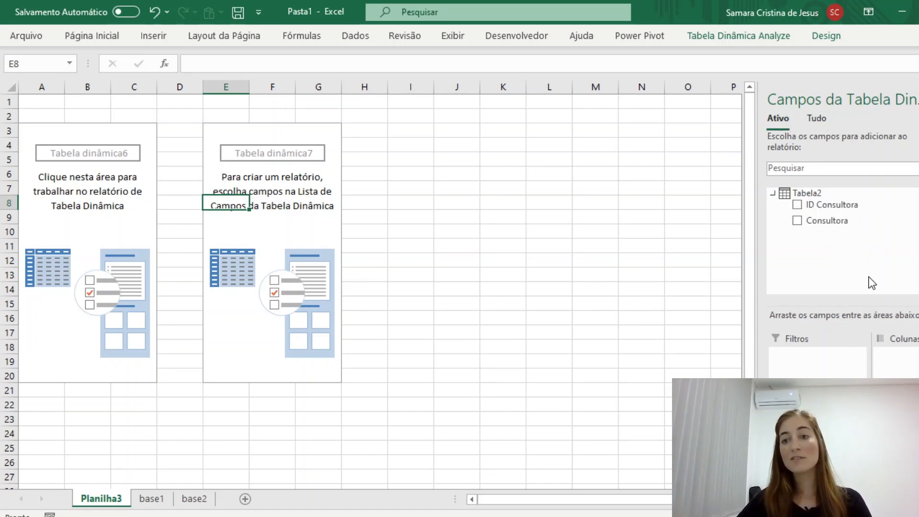
click(138, 189)
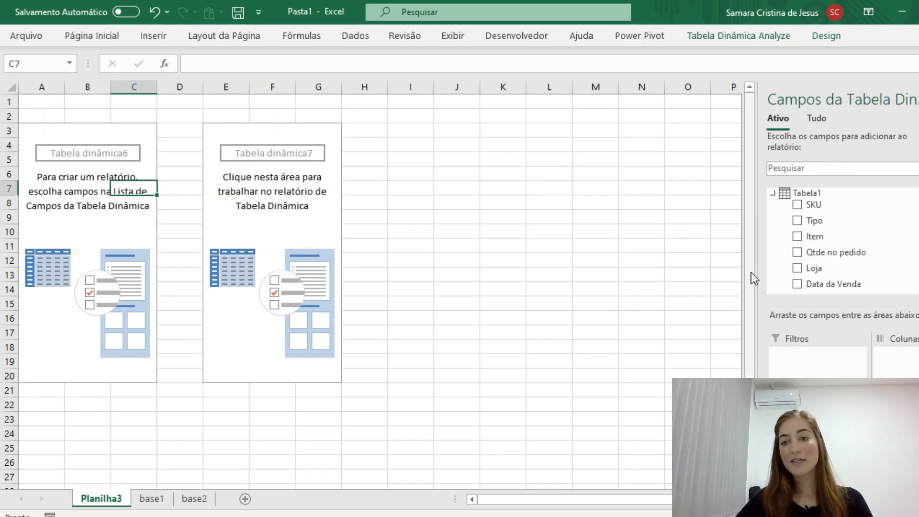
click(233, 232)
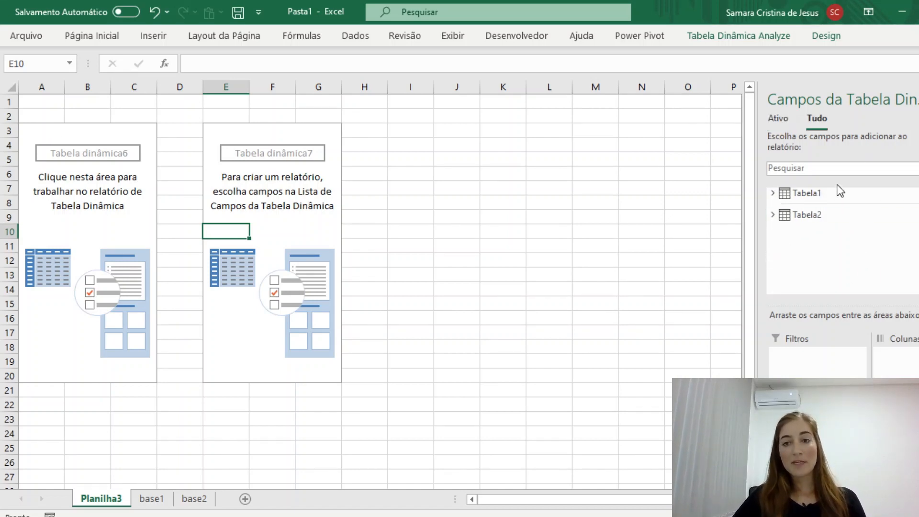
Create a relationship linking ID Consultora in Tabela1 to ID Consultora in Tabela2 as the related table
click(736, 42)
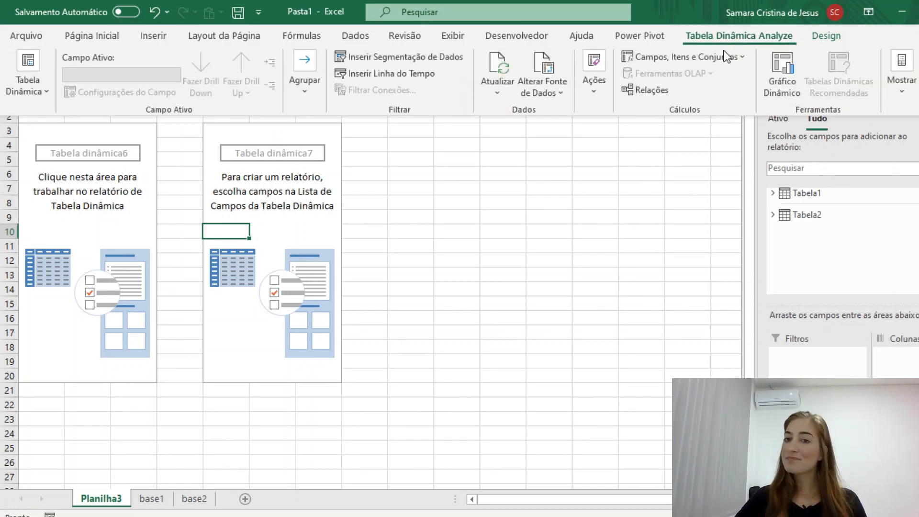
click(660, 90)
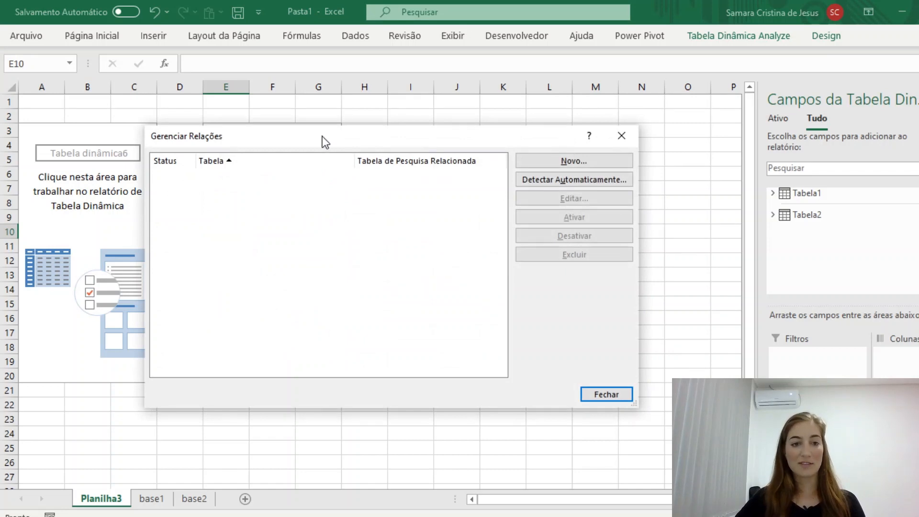
drag(323, 137, 353, 121)
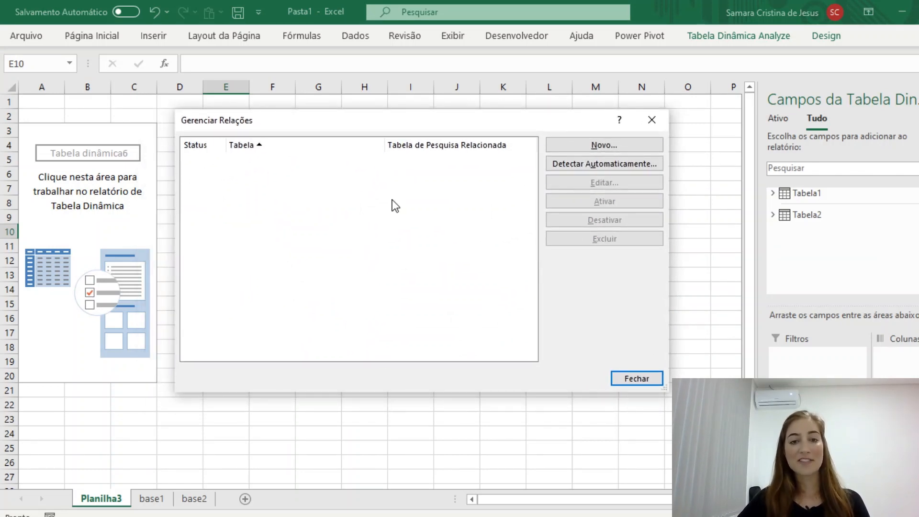
click(604, 146)
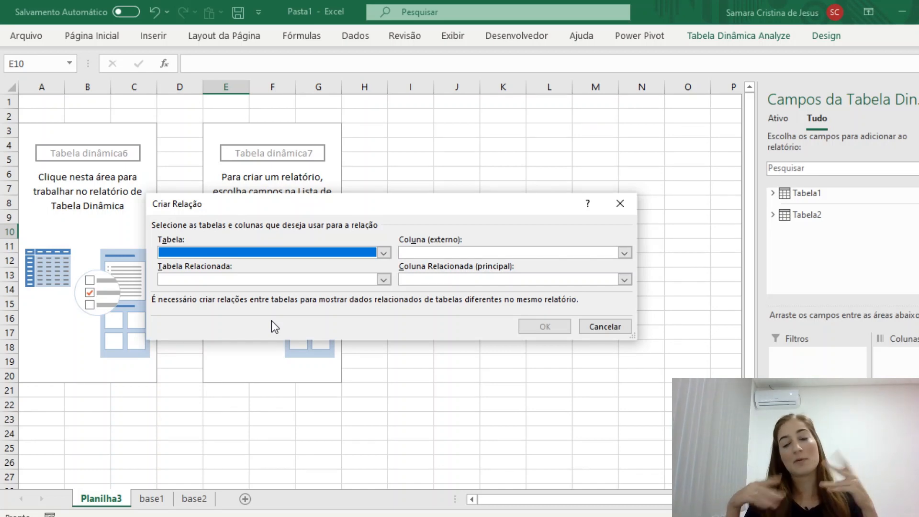
click(363, 258)
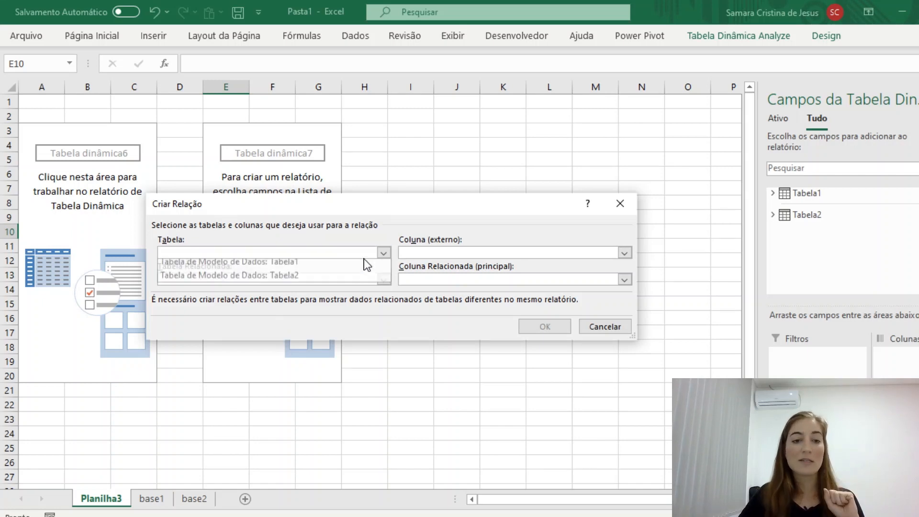
click(364, 261)
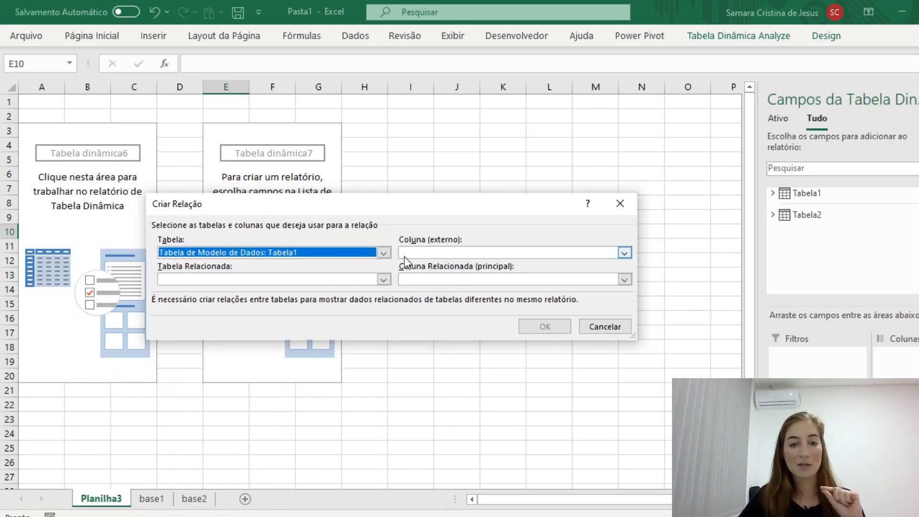
click(404, 257)
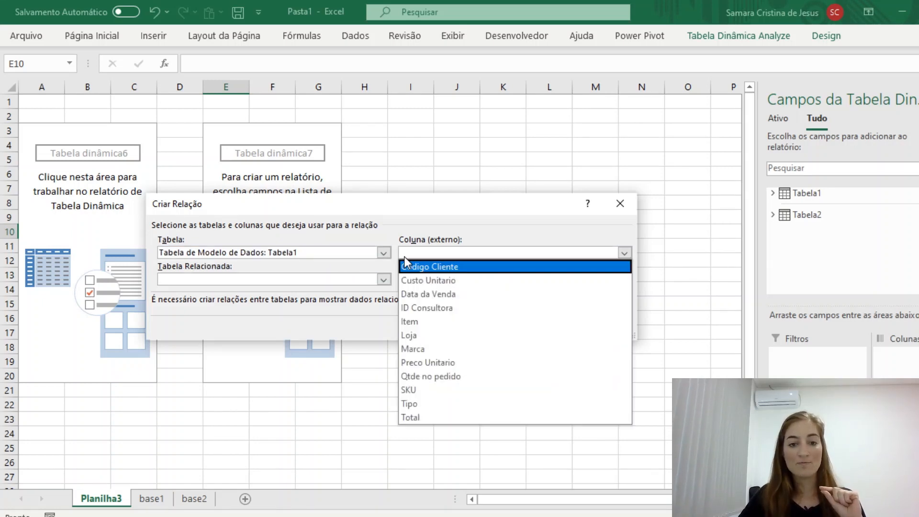
click(428, 309)
click(323, 281)
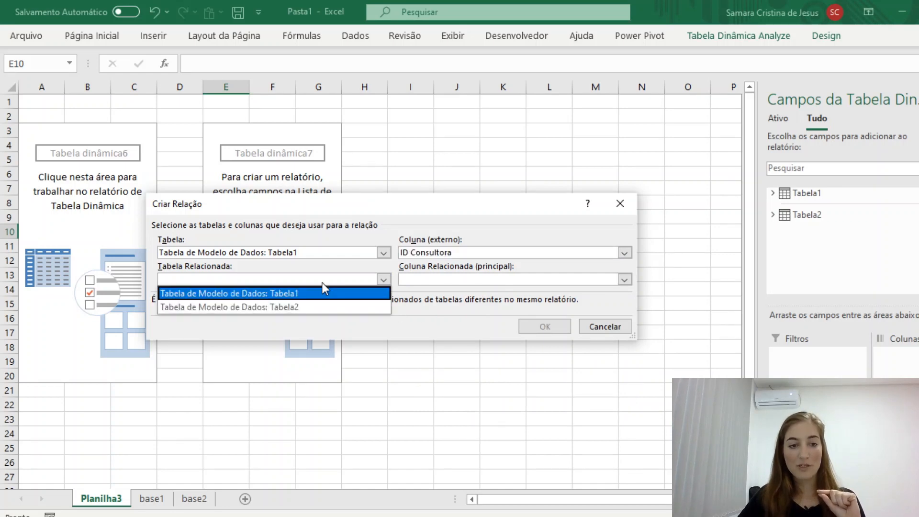
click(285, 309)
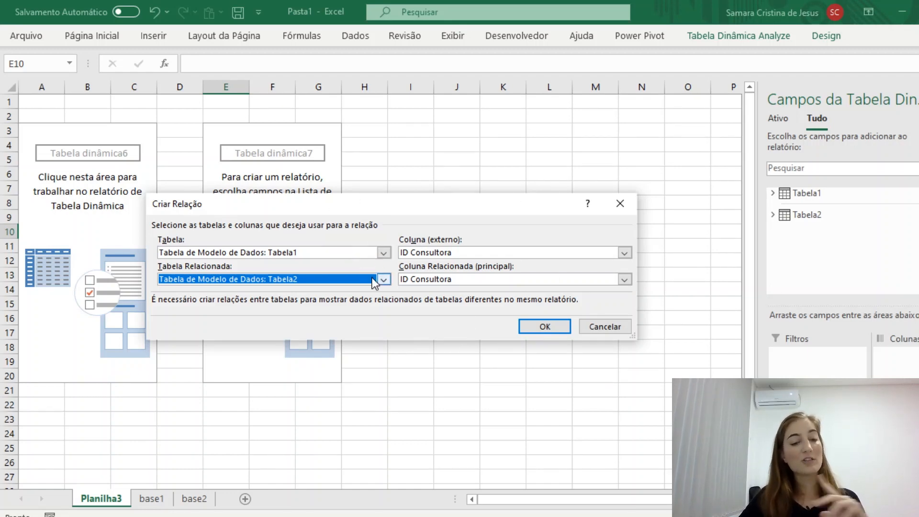
click(542, 330)
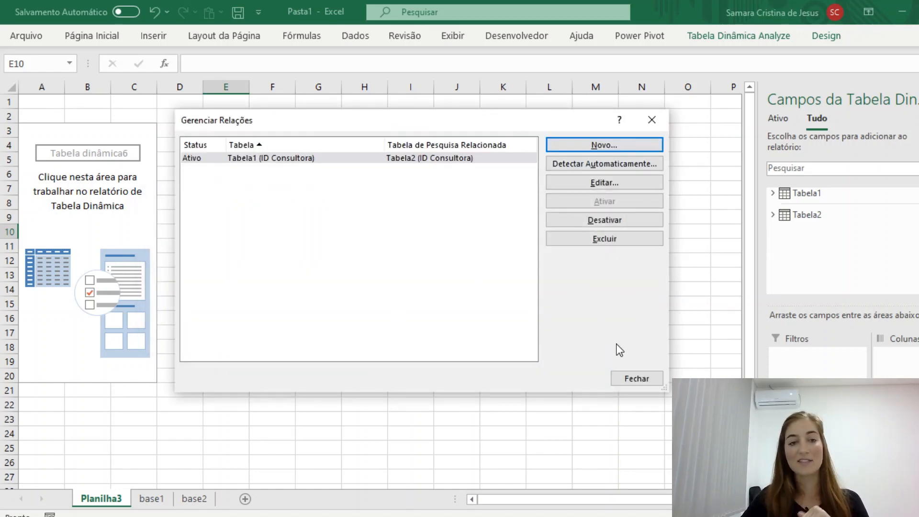
click(639, 379)
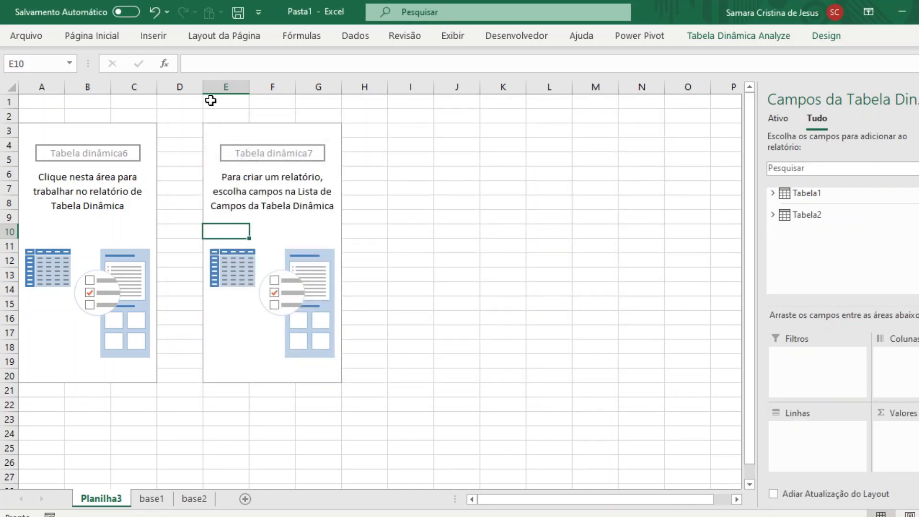
Delete the Tabela2 pivot table in columns E to G and bring up the Tabela1 pivot table's fields
drag(228, 76, 318, 86)
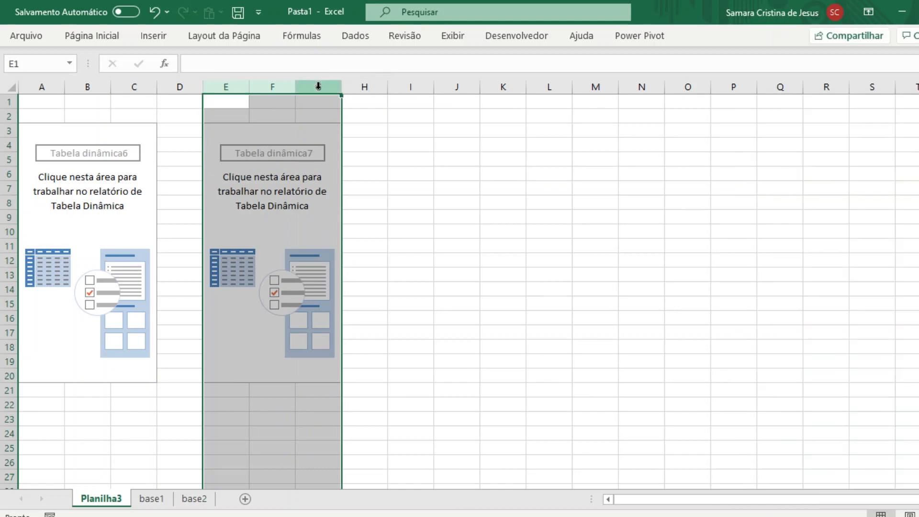
key(Delete)
click(126, 146)
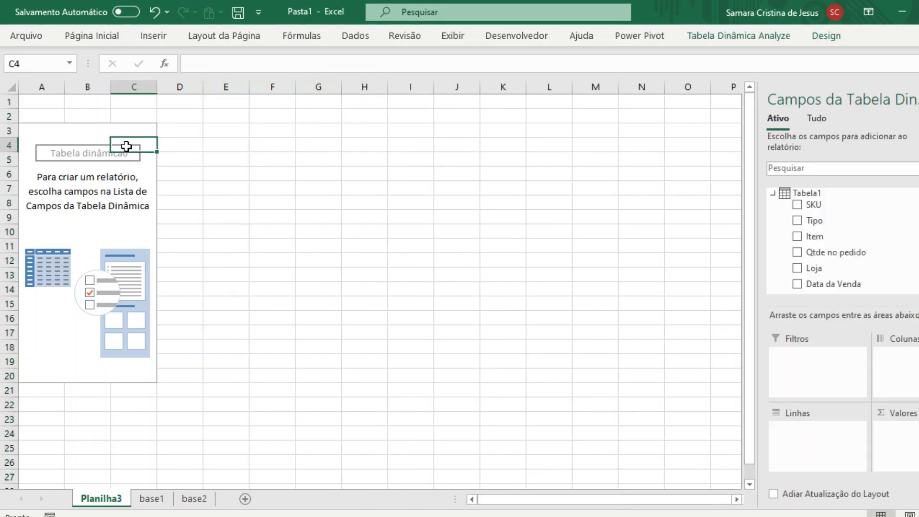
scroll(900, 242, down, 2)
scroll(901, 242, up, 3)
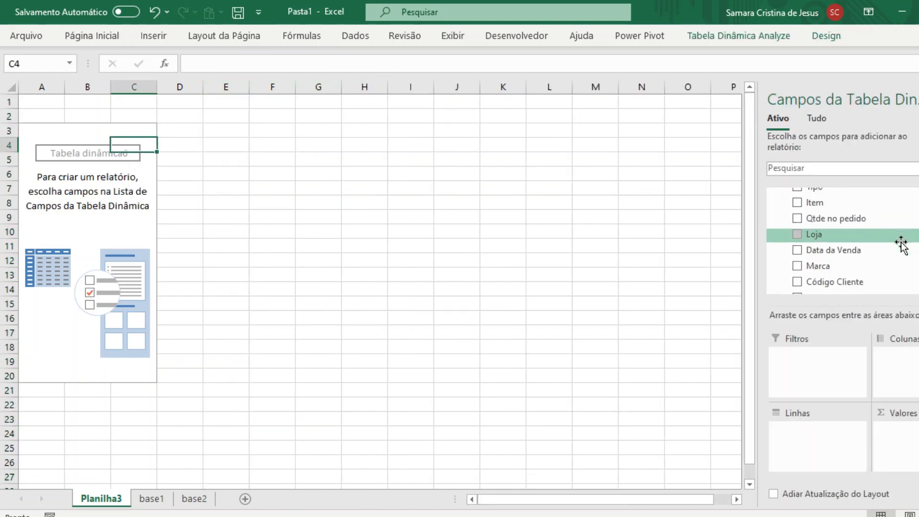
Show the fields of all tables and add Consultora from Tabela2 to the rows of the pivot table
click(774, 193)
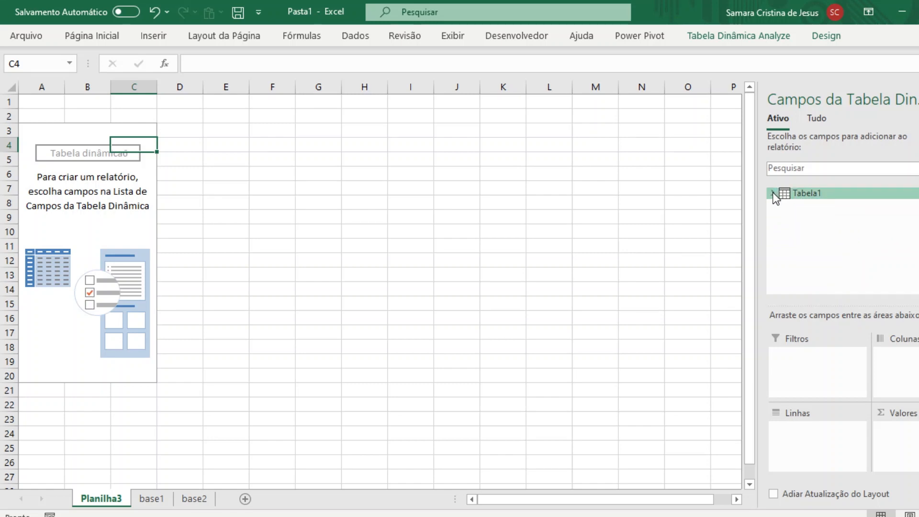
click(774, 194)
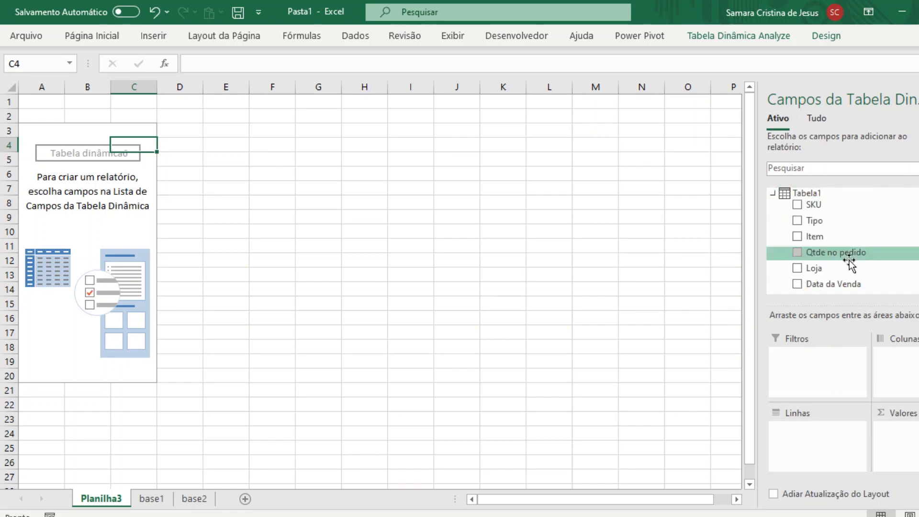
click(817, 119)
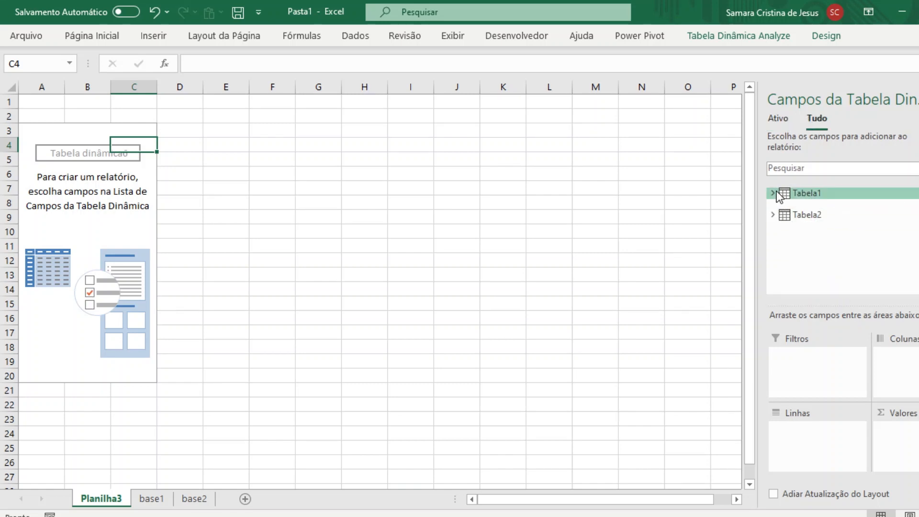
click(778, 195)
scroll(837, 245, down, 5)
scroll(837, 245, up, 5)
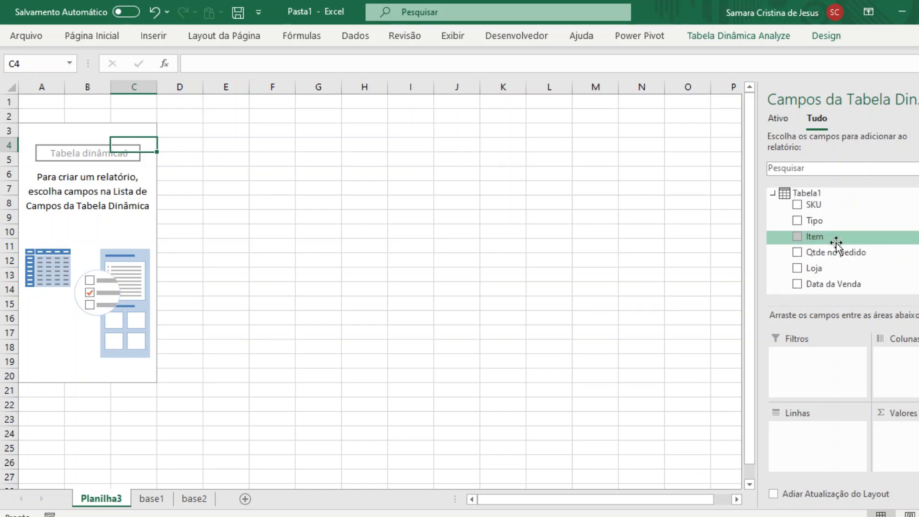
scroll(838, 246, down, 5)
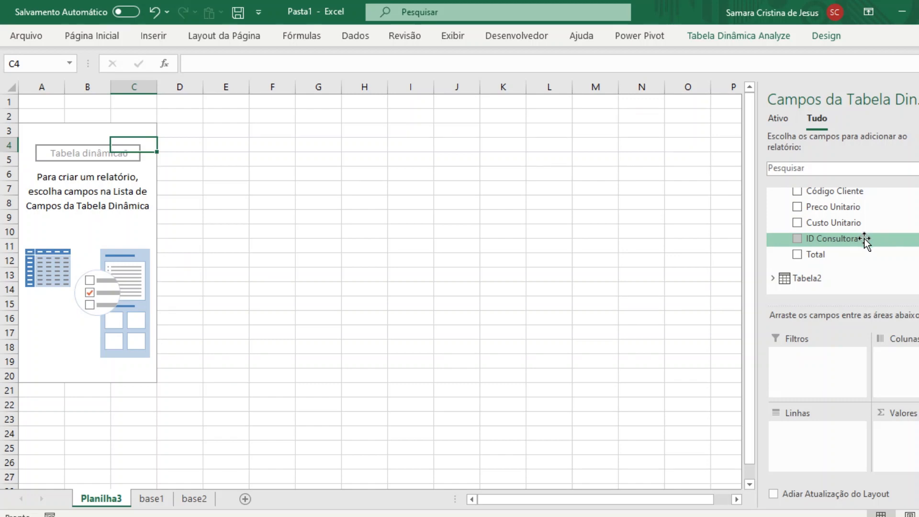
drag(866, 242, 811, 463)
click(774, 278)
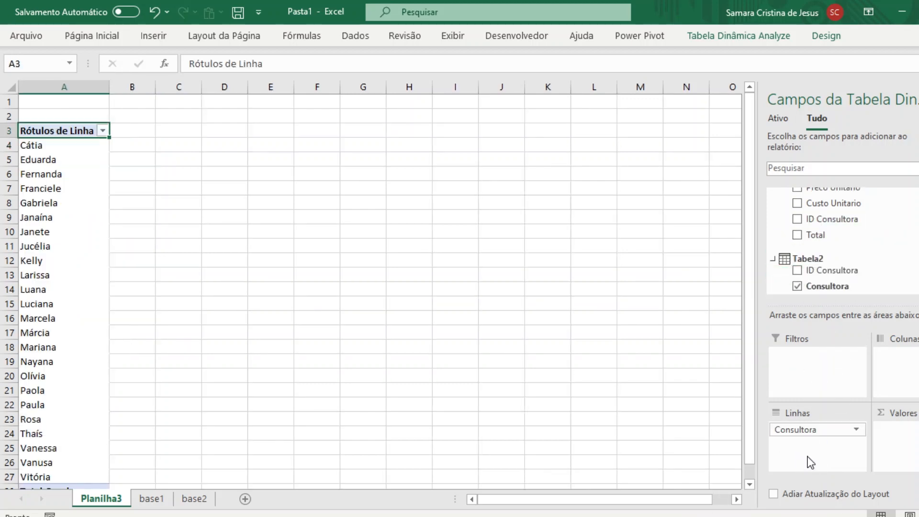
Check the consultant table on base2 and add Total from Tabela1 to the values of the Planilha3 pivot table
click(193, 498)
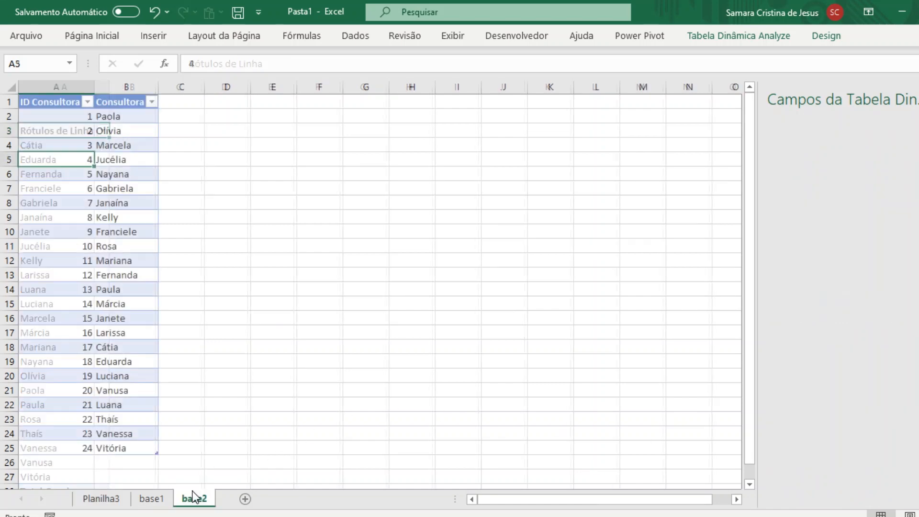
click(91, 500)
scroll(886, 268, up, 4)
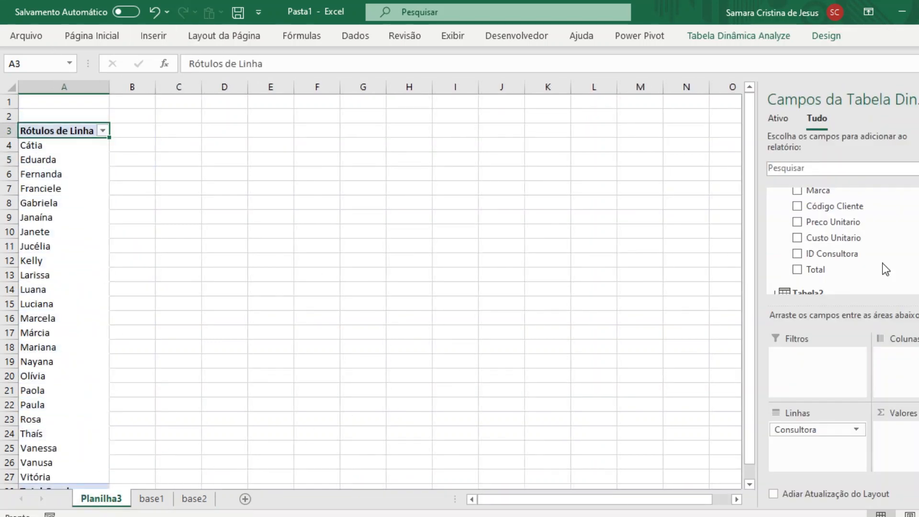
scroll(880, 255, down, 4)
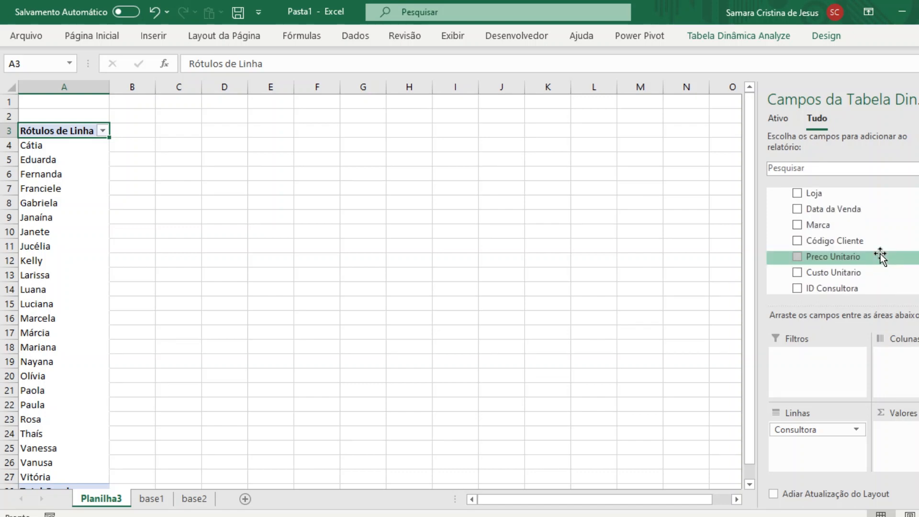
drag(846, 268, 900, 437)
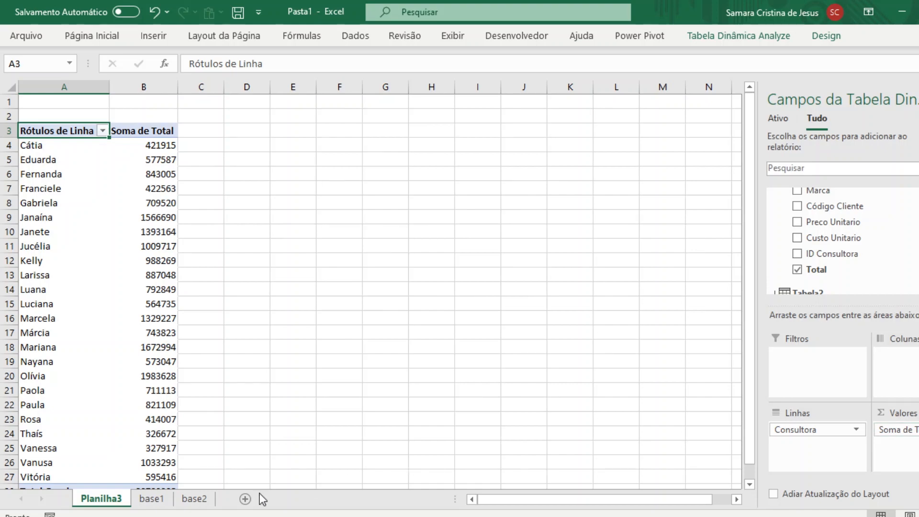
Review the source tables on base2 and base1 against the pivot table on Planilha3
click(194, 499)
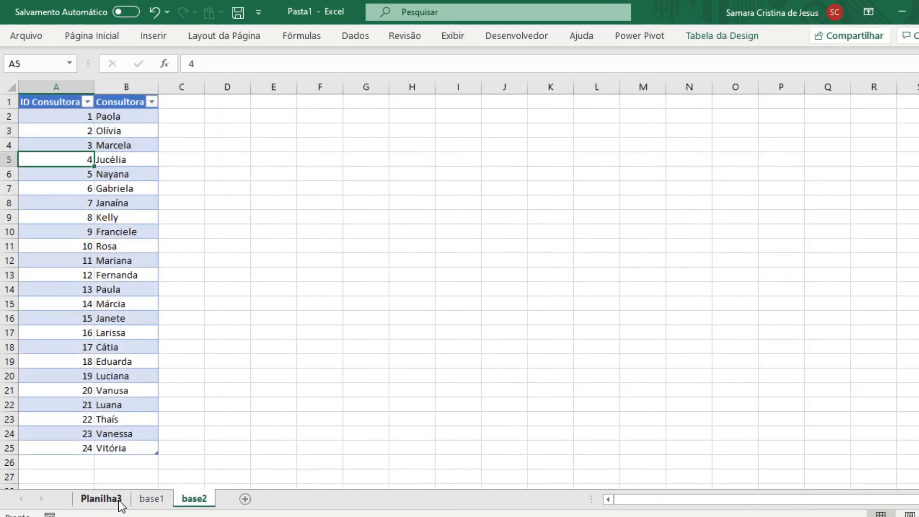
click(151, 499)
click(110, 501)
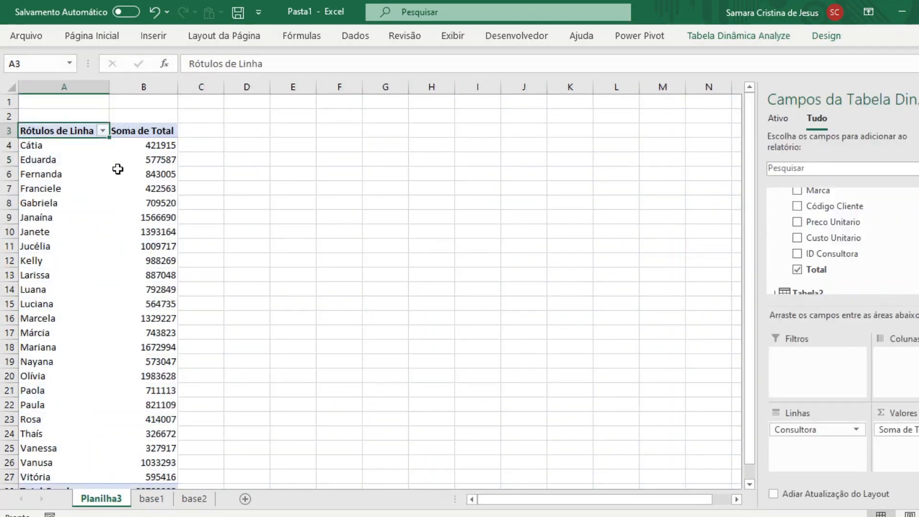
Format the Soma de Total field as Número with two decimal places and a thousands separator
mouse_move(151, 189)
click(895, 430)
click(843, 470)
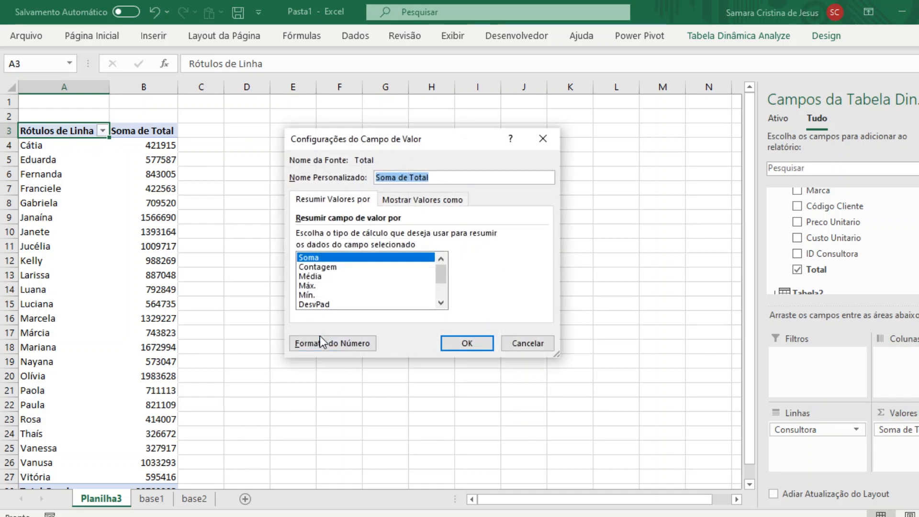
click(329, 344)
click(281, 146)
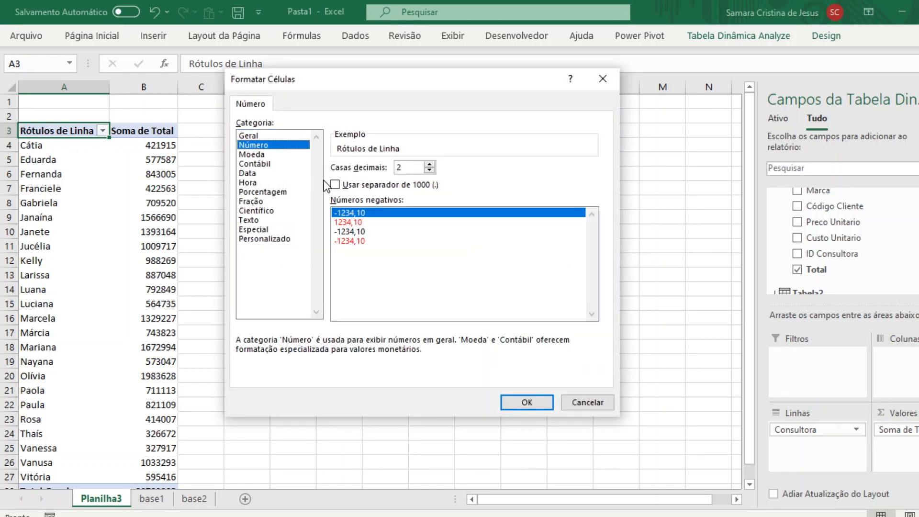
click(335, 185)
click(527, 402)
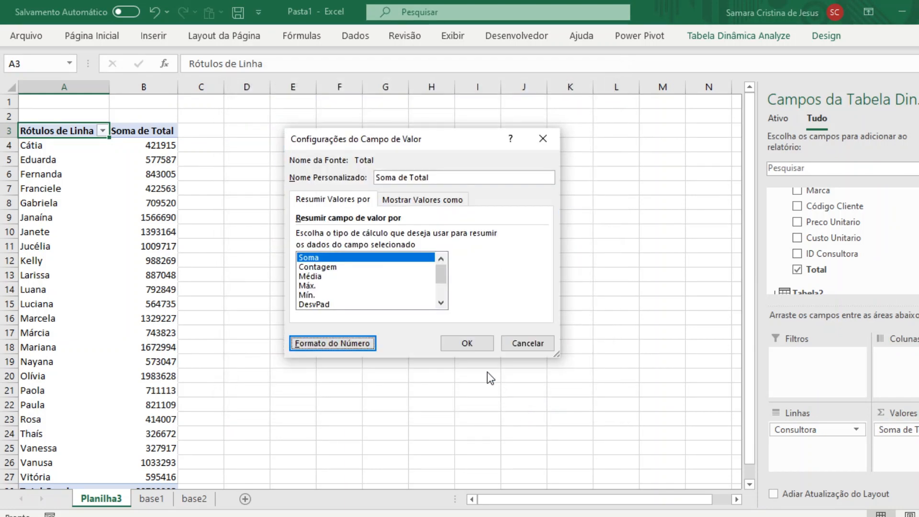
click(468, 344)
scroll(144, 230, down, 2)
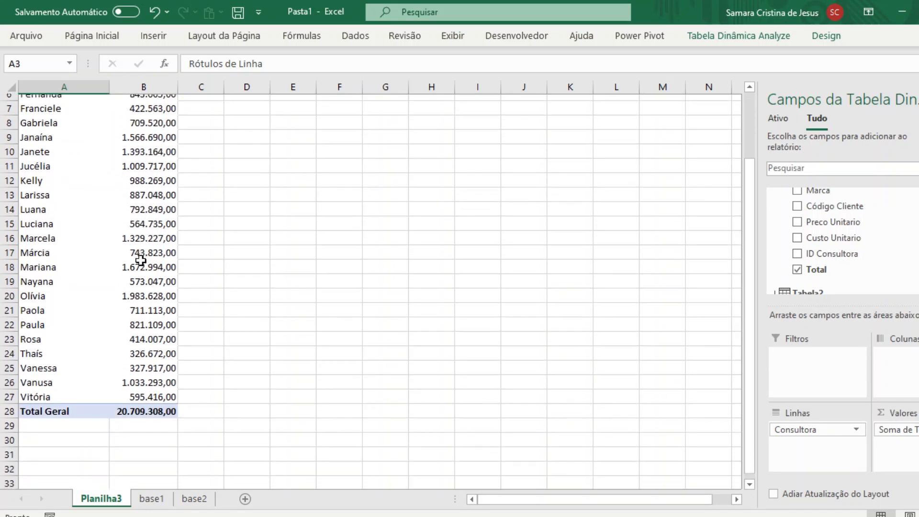
scroll(158, 277, up, 1)
scroll(159, 280, up, 1)
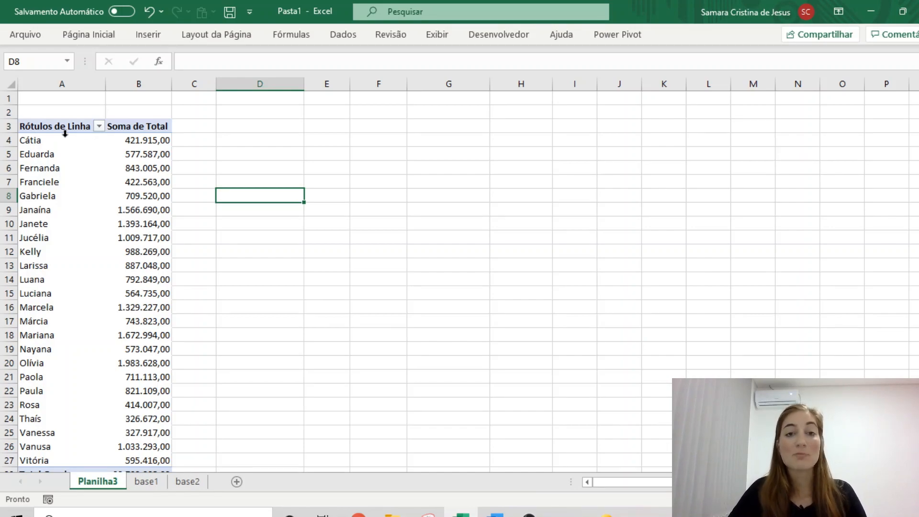
Rename the Loja column header in cell E1 of base1 as Estado
click(152, 484)
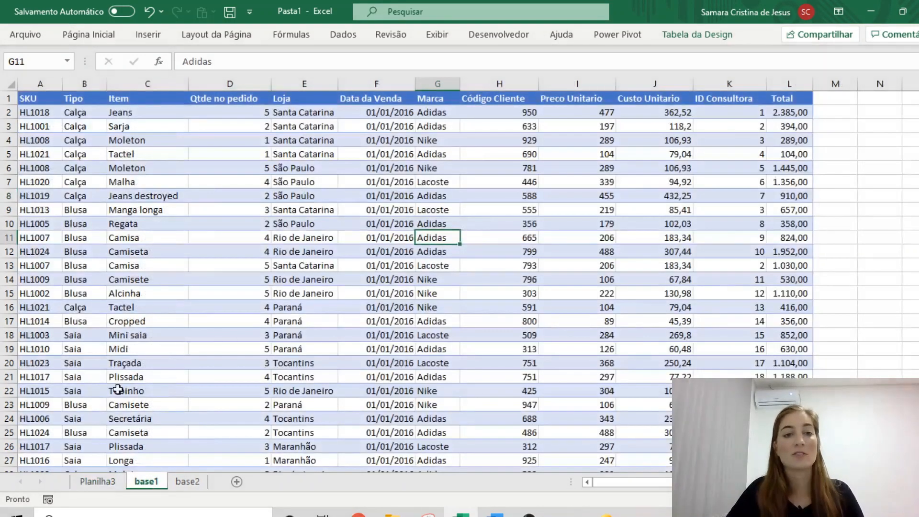
click(301, 98)
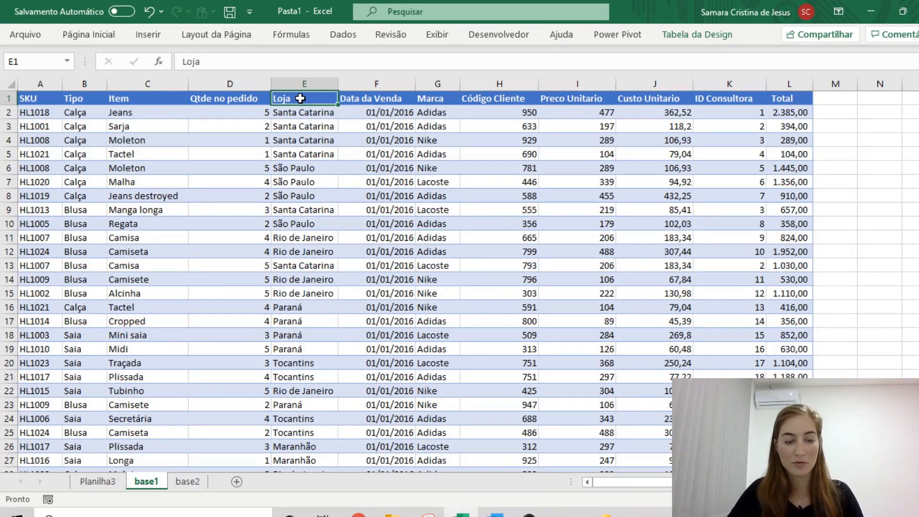
text(Estado)
key(Return)
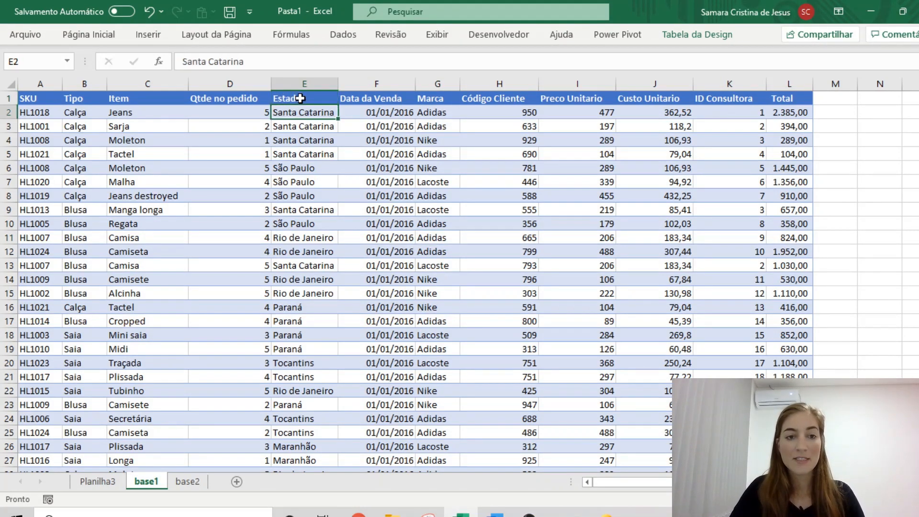
Insert a new column before Data da Venda on base1 and name its header País
click(392, 80)
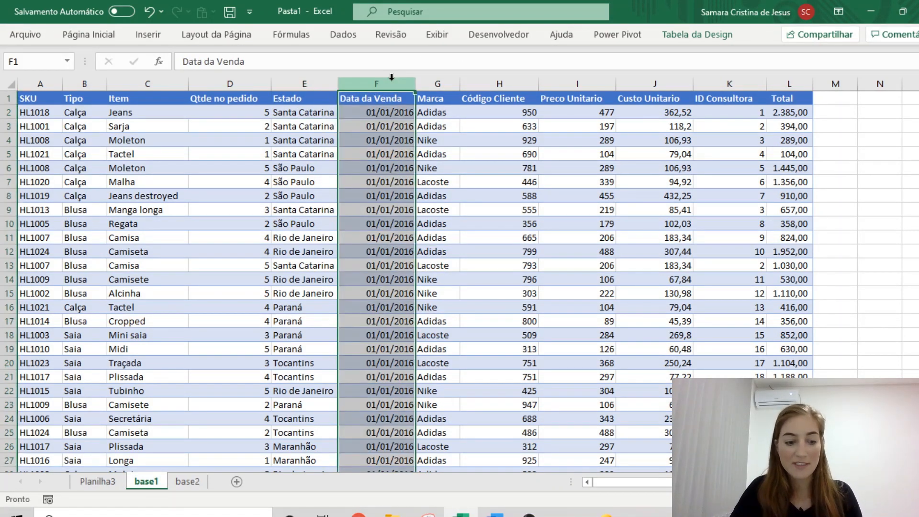
key(ctrl+plus)
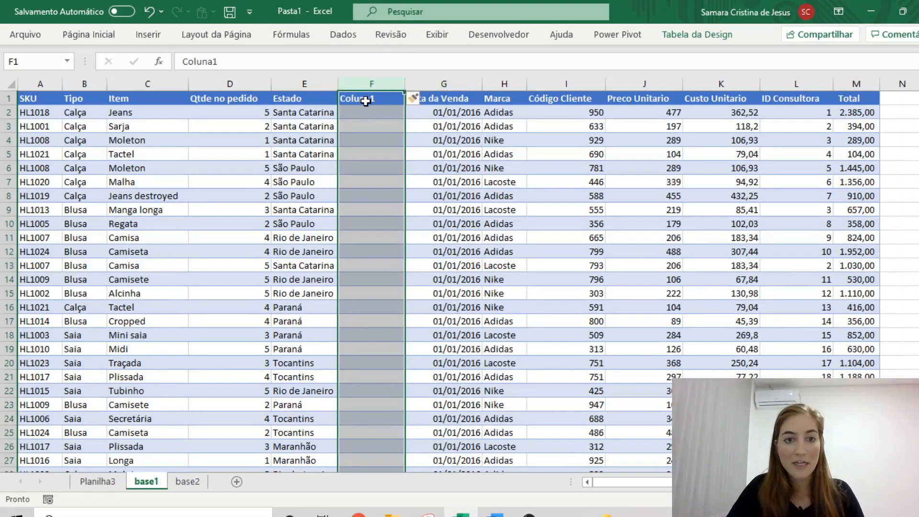
click(366, 100)
text(Paí)
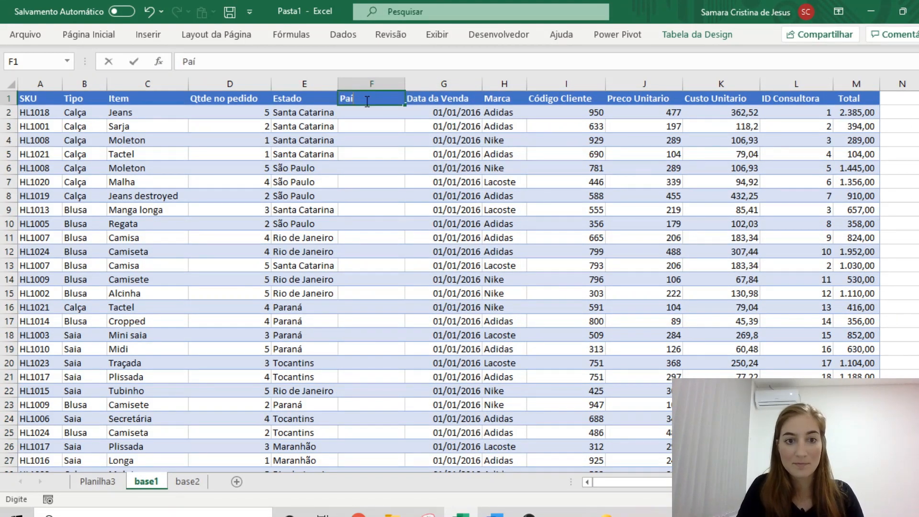
text(s)
key(Return)
Enter Brasil in cell F2 and fill it down the whole País column
text(Brasi)
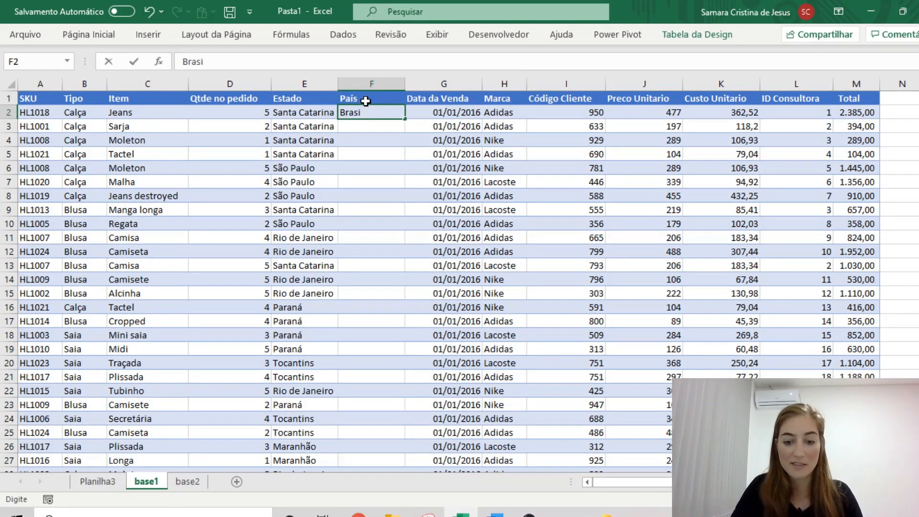
text(l)
key(Return)
click(368, 108)
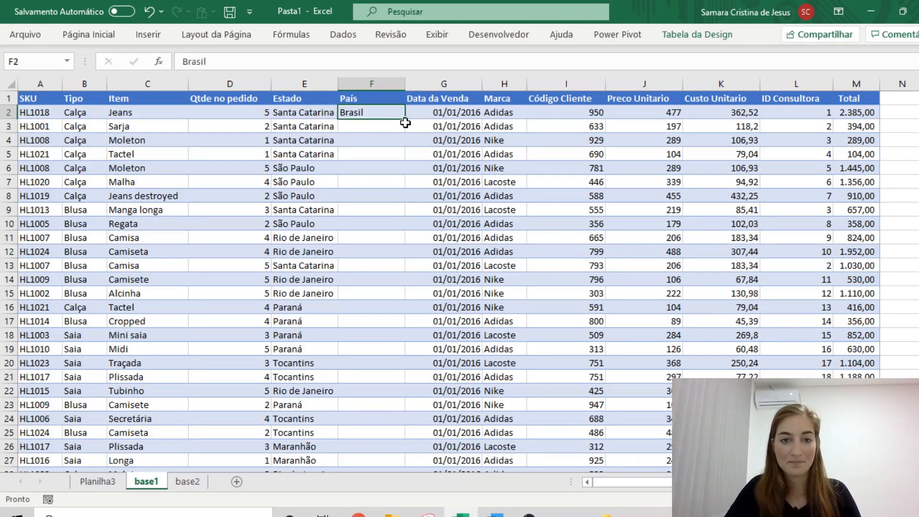
double_click(405, 119)
click(328, 156)
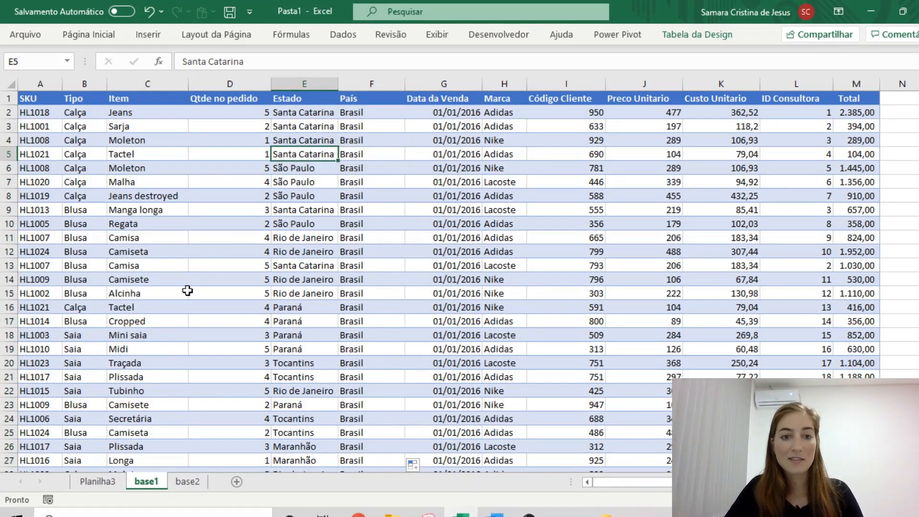
Return to Planilha3 and refresh the workbook's data to bring the changed base1 columns into the pivot table
click(99, 482)
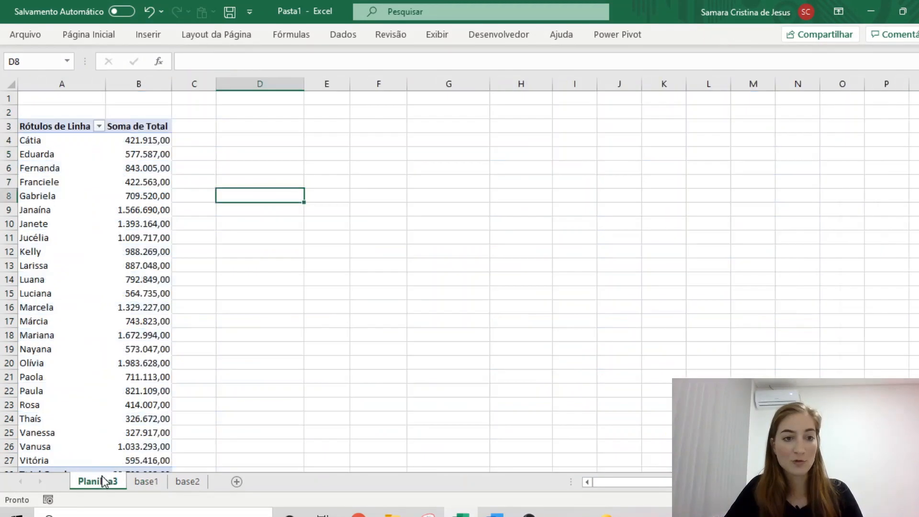
click(360, 36)
click(266, 59)
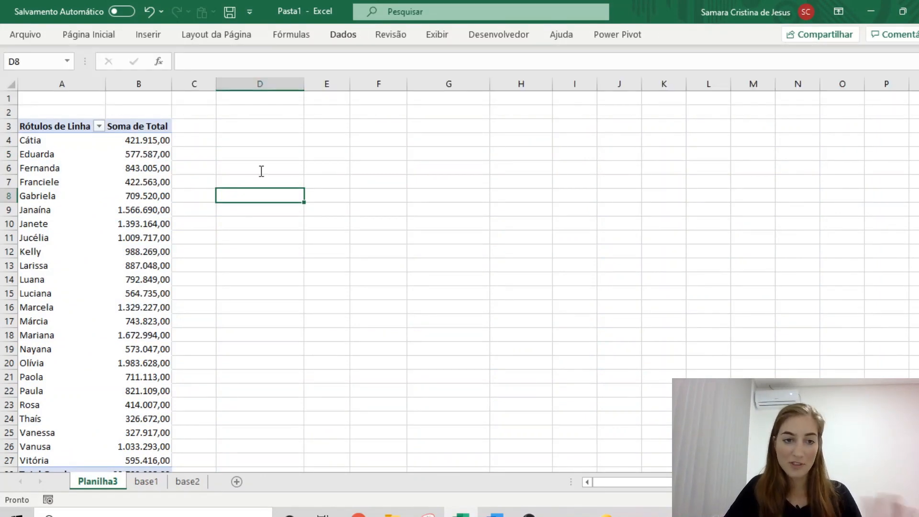
Copy the whole pivot table from A3:B28 to cell D3 and widen column E to fit its values
click(86, 191)
click(122, 209)
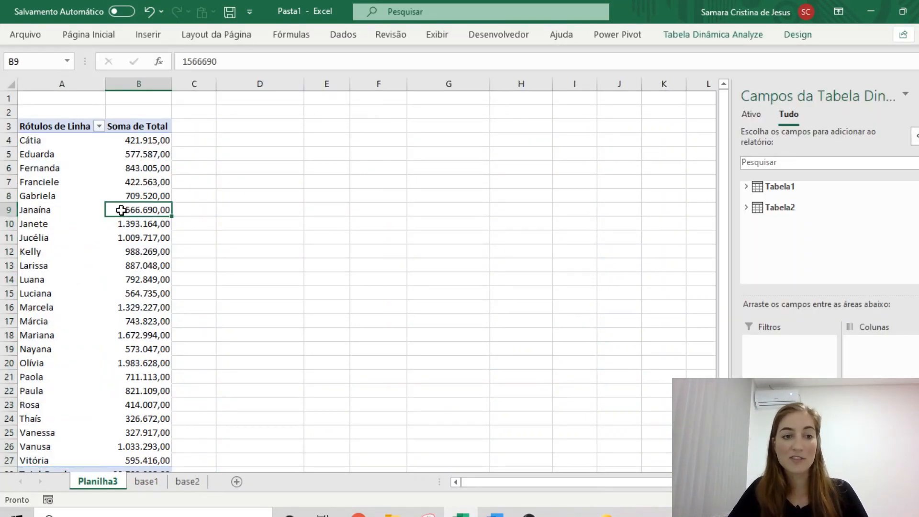
drag(53, 126, 146, 492)
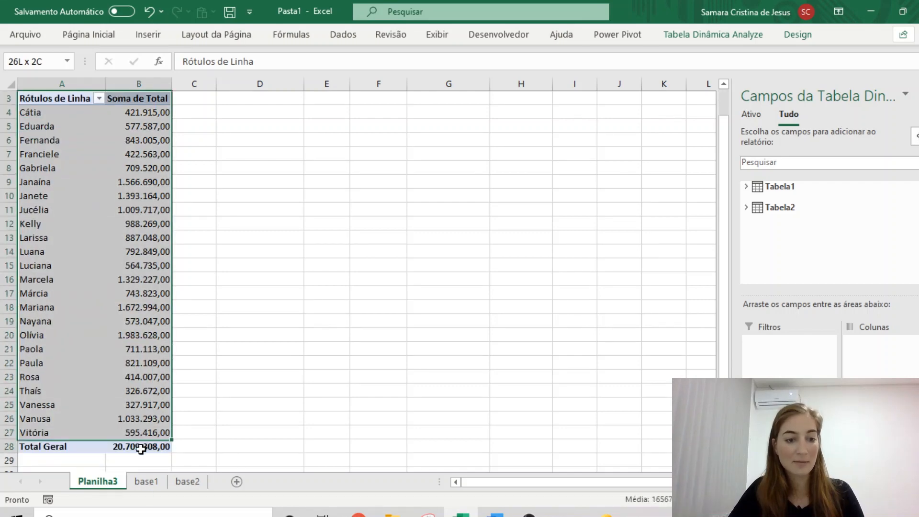
key(ctrl+c)
scroll(216, 324, up, 1)
click(251, 118)
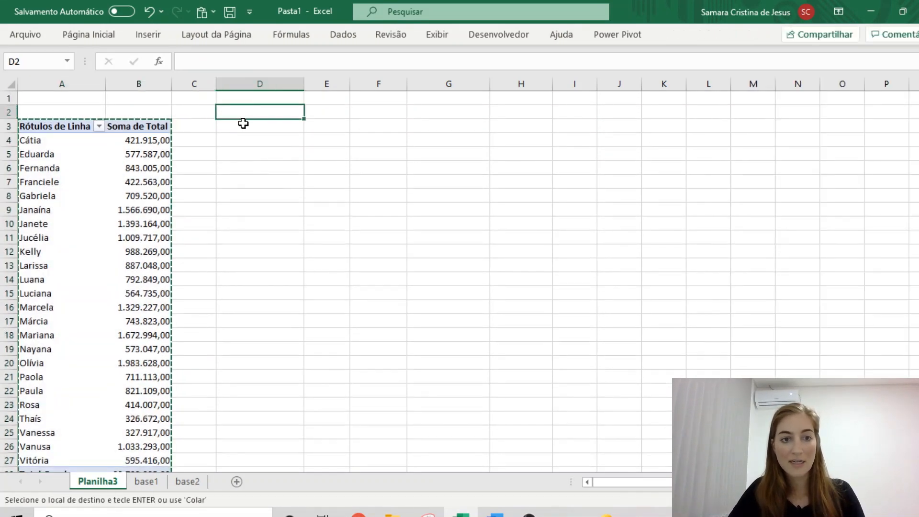
click(242, 124)
key(ctrl+v)
key(Escape)
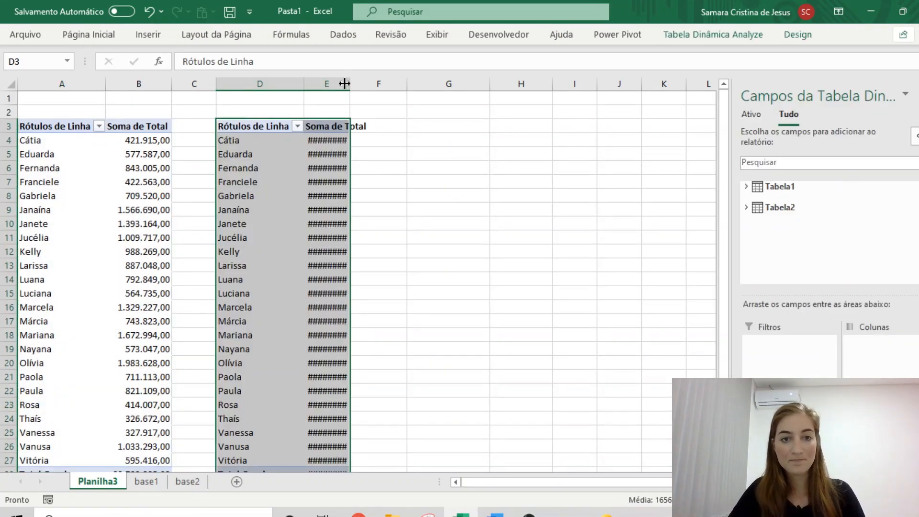
drag(349, 85, 373, 83)
Remove Consultora from the rows of the copied pivot table at D3 and expand the Tabela1 fields
click(292, 259)
click(279, 217)
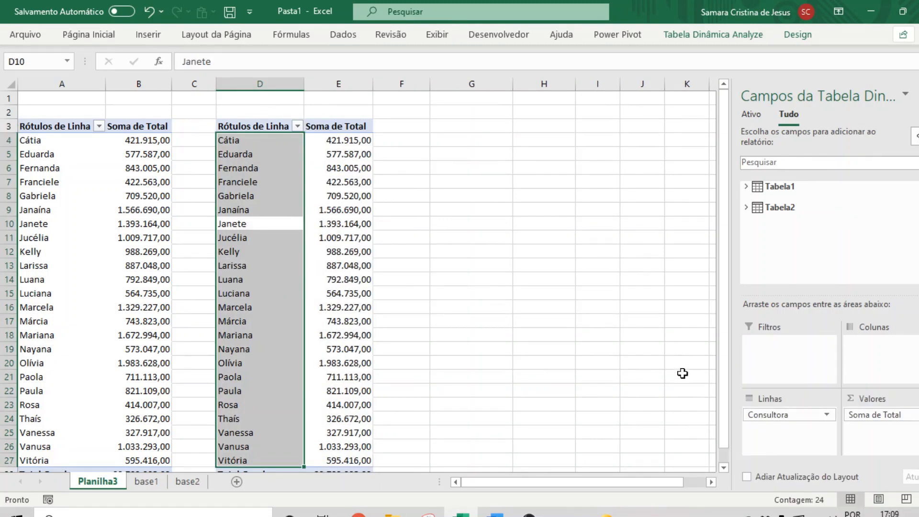
drag(757, 415, 755, 214)
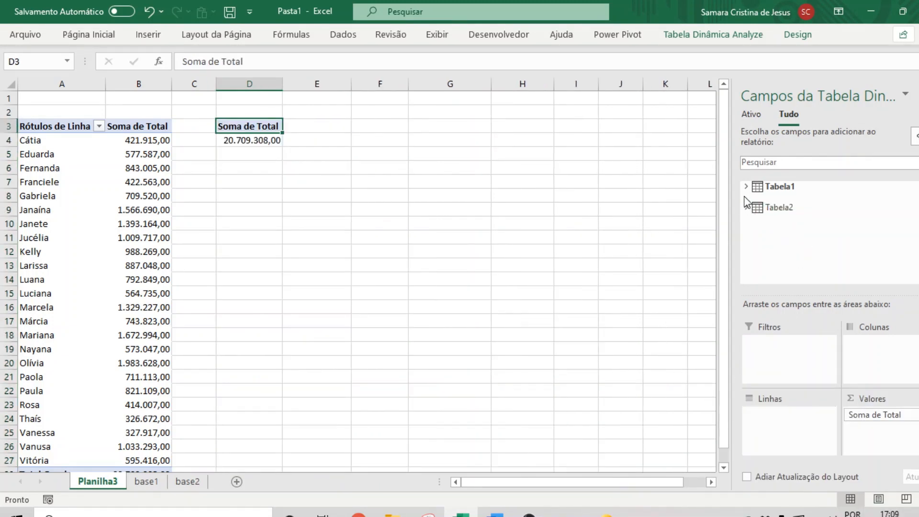
click(746, 187)
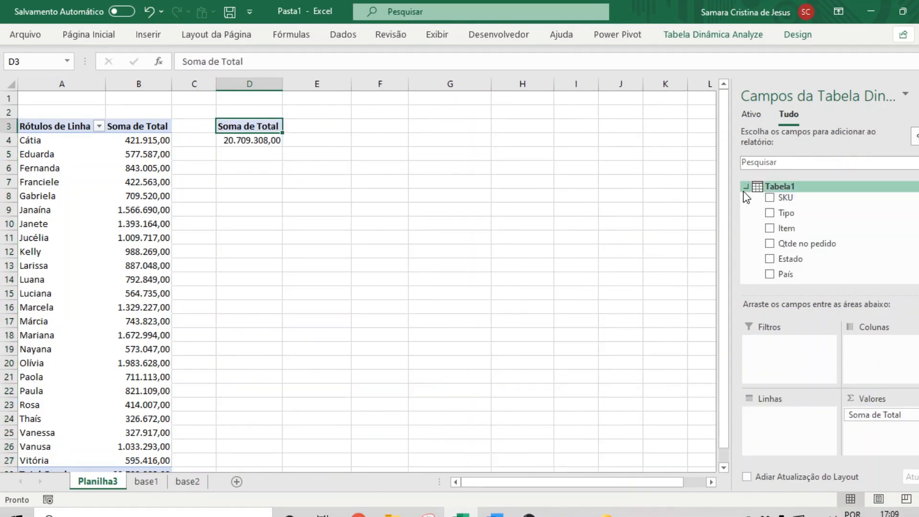
Add País and Estado to the rows of the pivot table at D3 and enable its classic pivot table layout
click(770, 274)
click(771, 261)
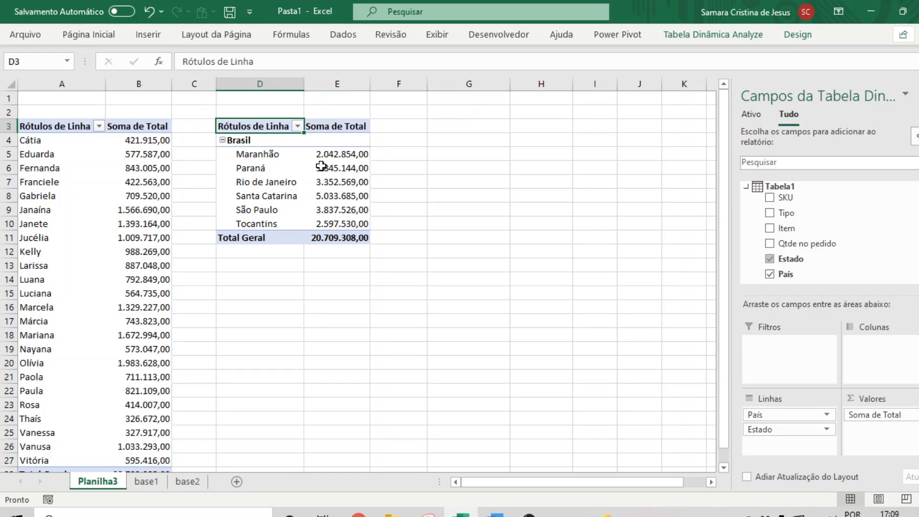
click(278, 181)
right_click(279, 182)
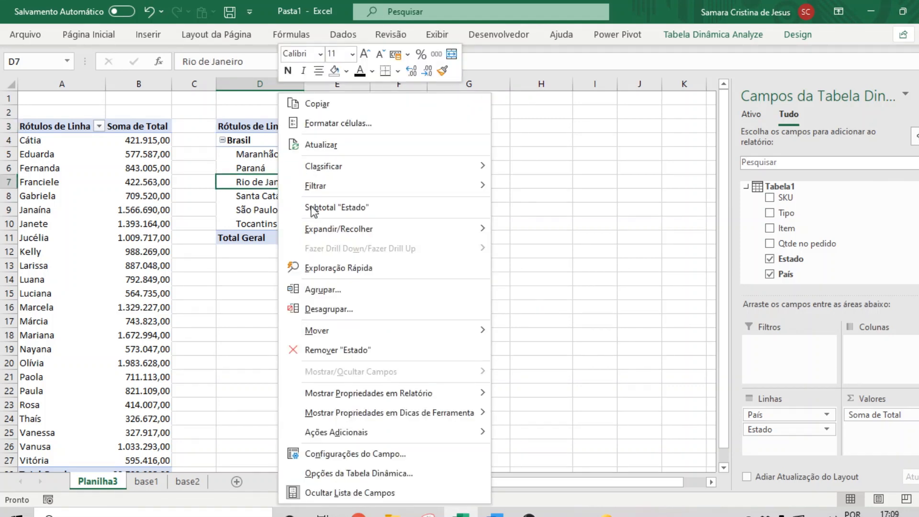
click(364, 473)
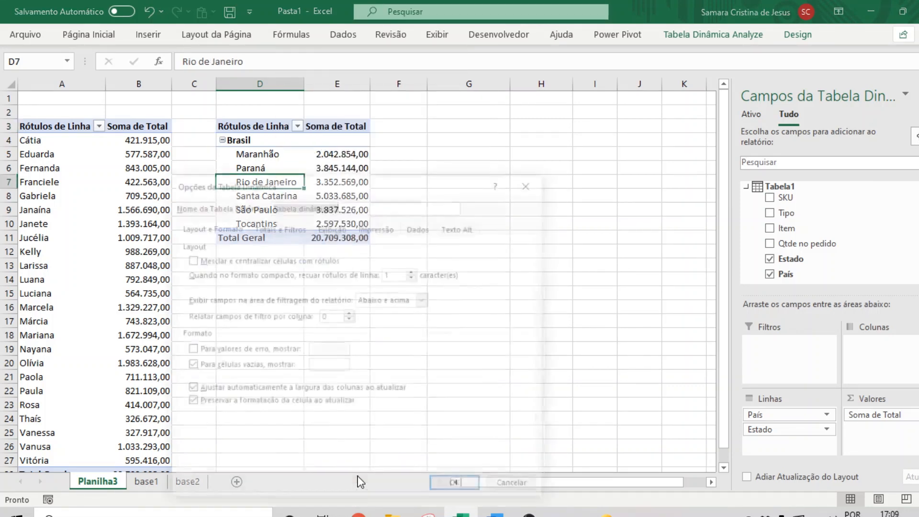
click(330, 227)
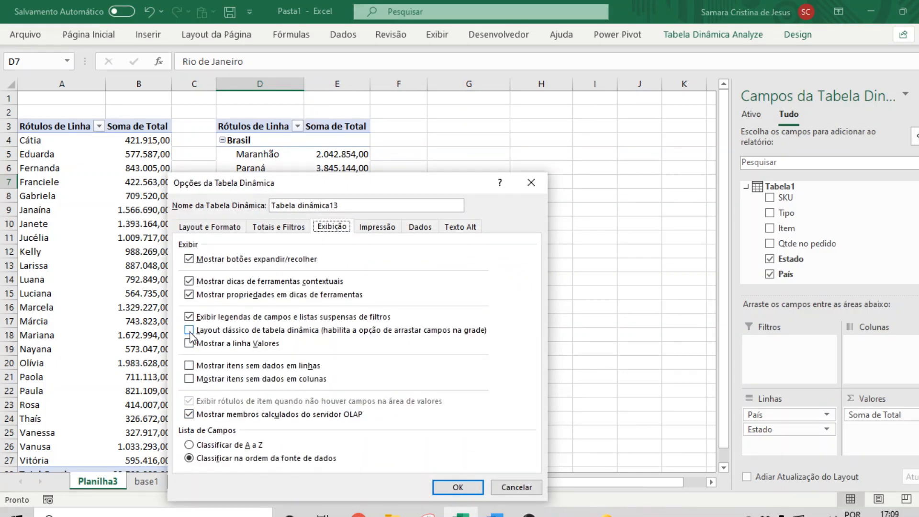
click(189, 330)
click(458, 488)
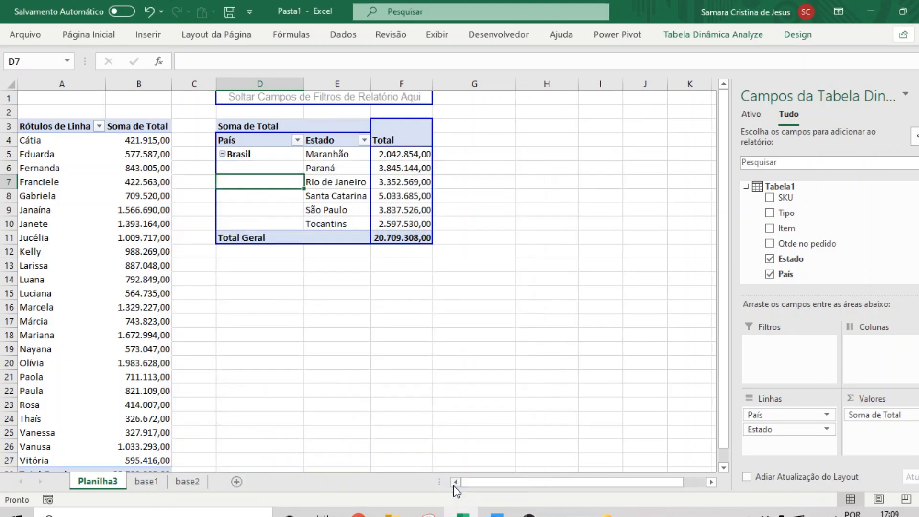
Repeat all item labels in the country and state pivot table, and close the field list
click(721, 36)
click(798, 35)
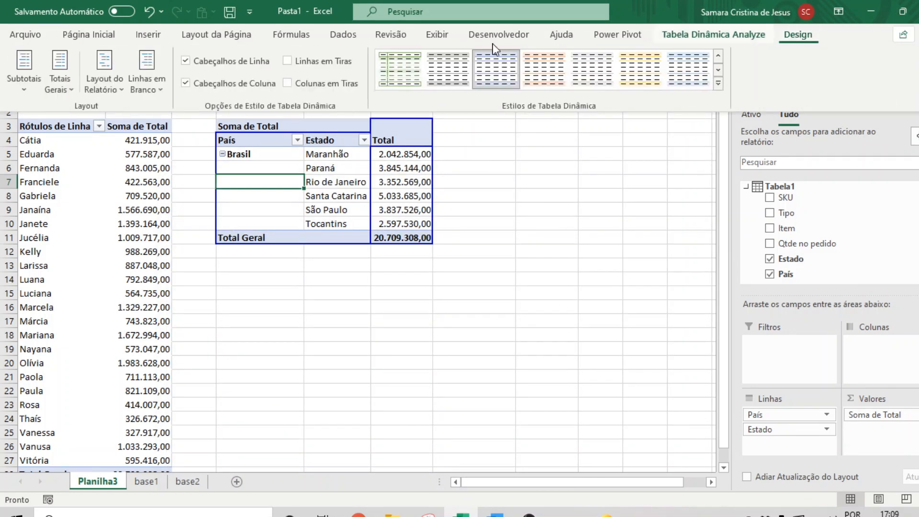
click(102, 85)
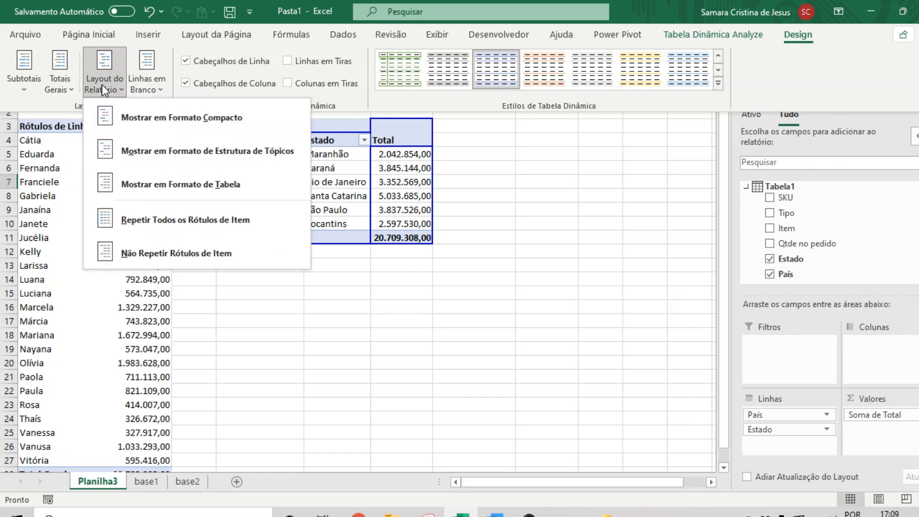
click(144, 222)
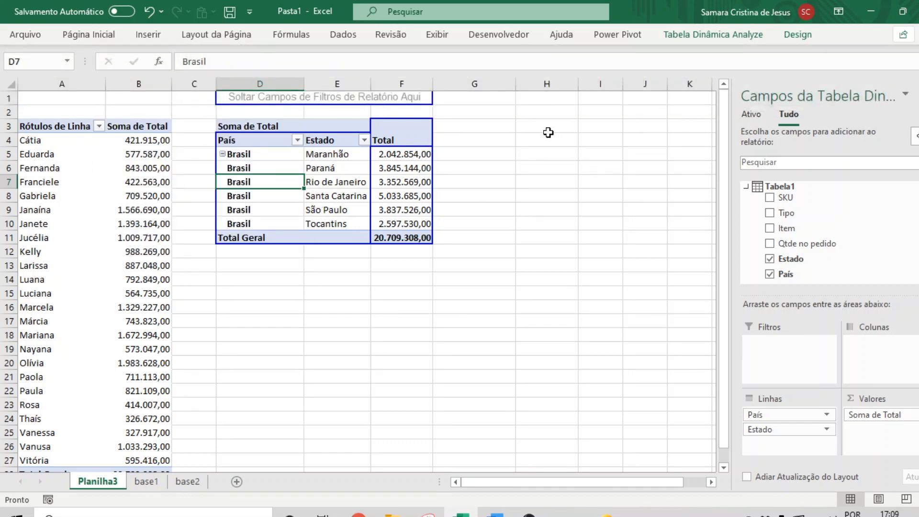
click(918, 94)
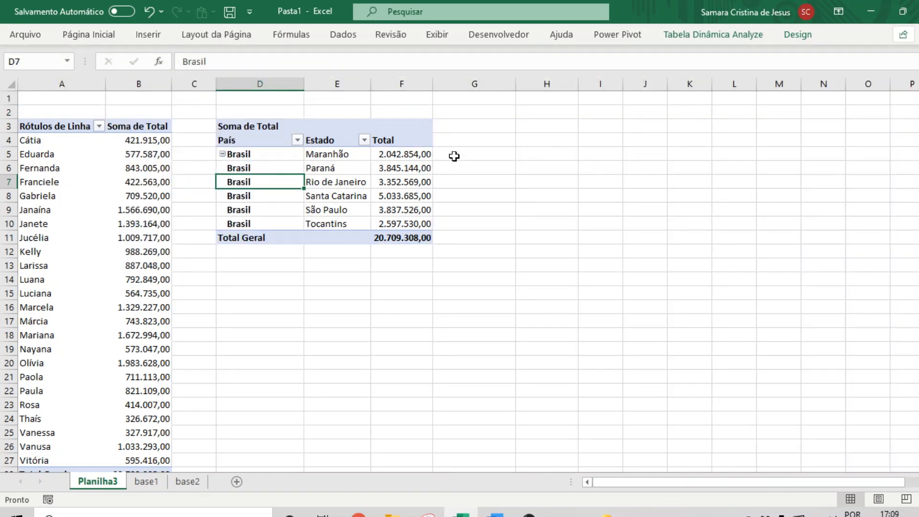
Try to insert a map chart directly from the country and state pivot table
click(532, 129)
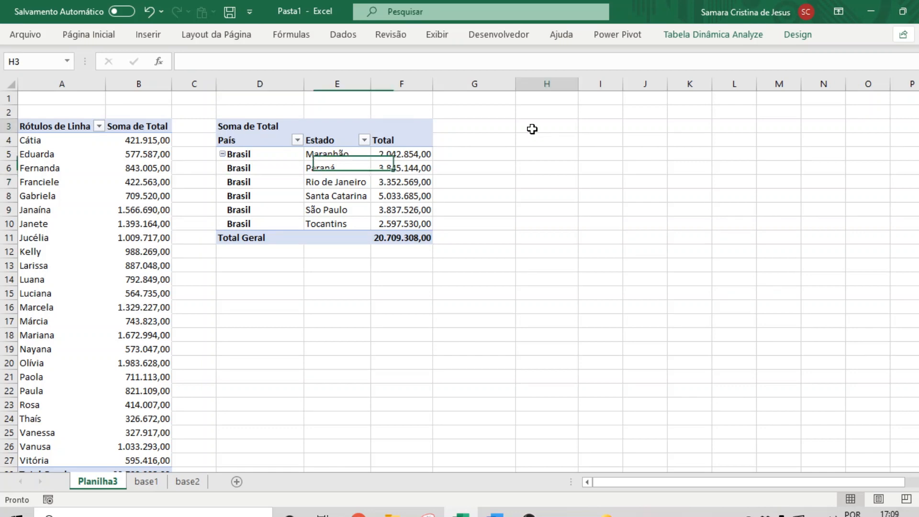
click(523, 137)
click(362, 183)
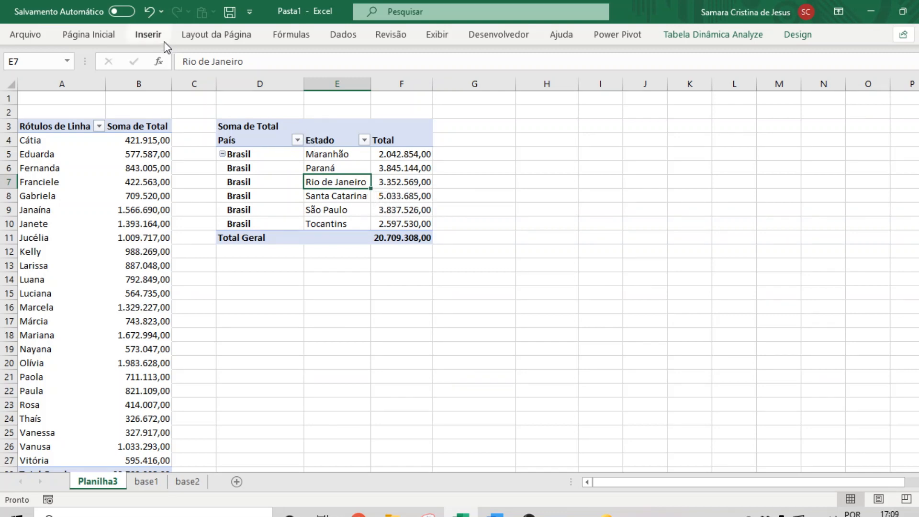
click(148, 34)
click(312, 67)
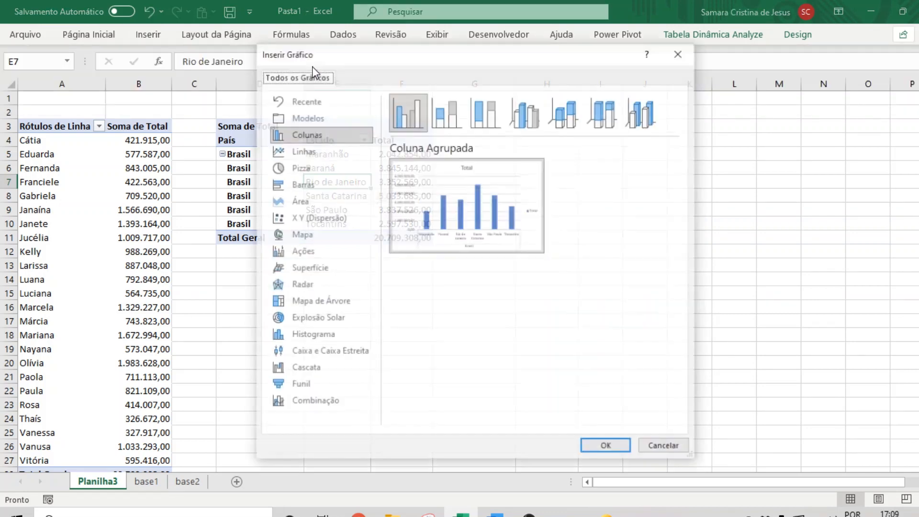
click(302, 235)
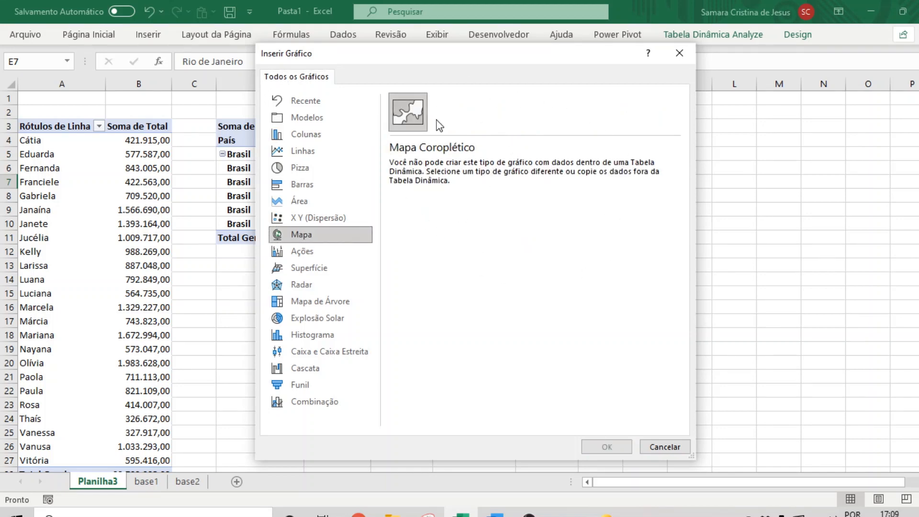
click(654, 445)
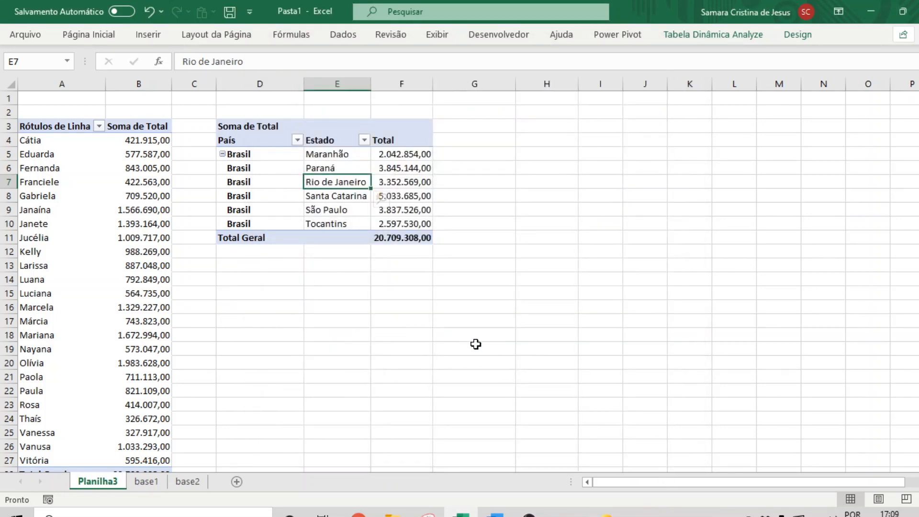
Narrow column G and enter a formula in H4 referencing the Estado header in E4
drag(515, 85, 469, 91)
click(502, 154)
click(501, 139)
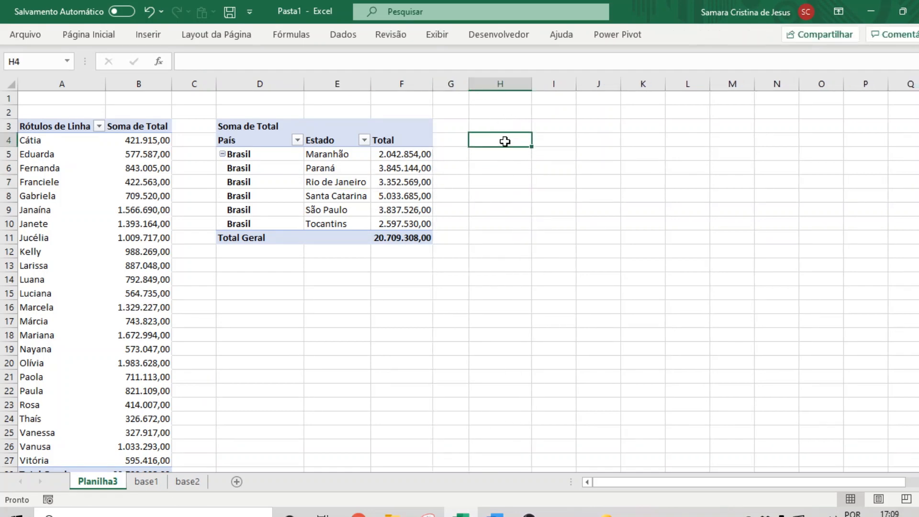
text(=)
click(241, 140)
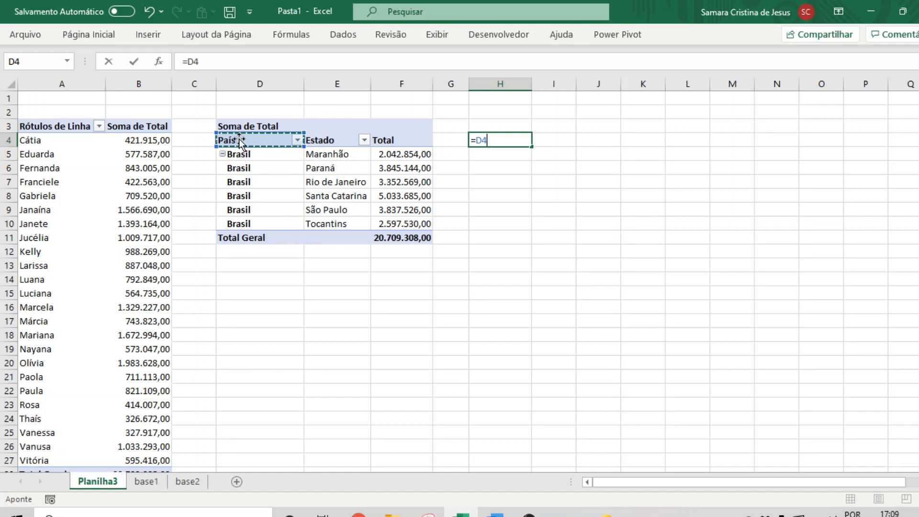
click(327, 136)
key(Return)
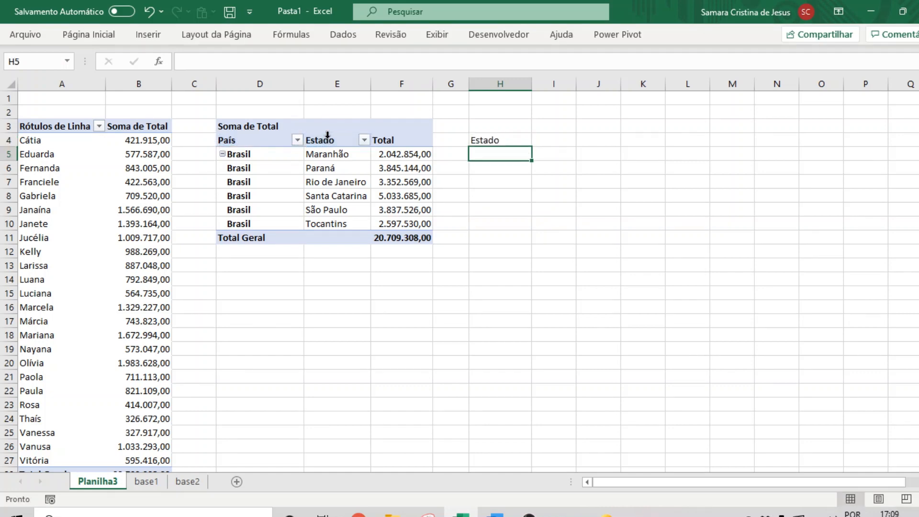
Fill the H4 formula down to row 10 and across to column I to mirror the states and totals
click(519, 139)
drag(531, 161, 526, 224)
click(523, 236)
key(Up)
drag(507, 137, 554, 232)
click(494, 171)
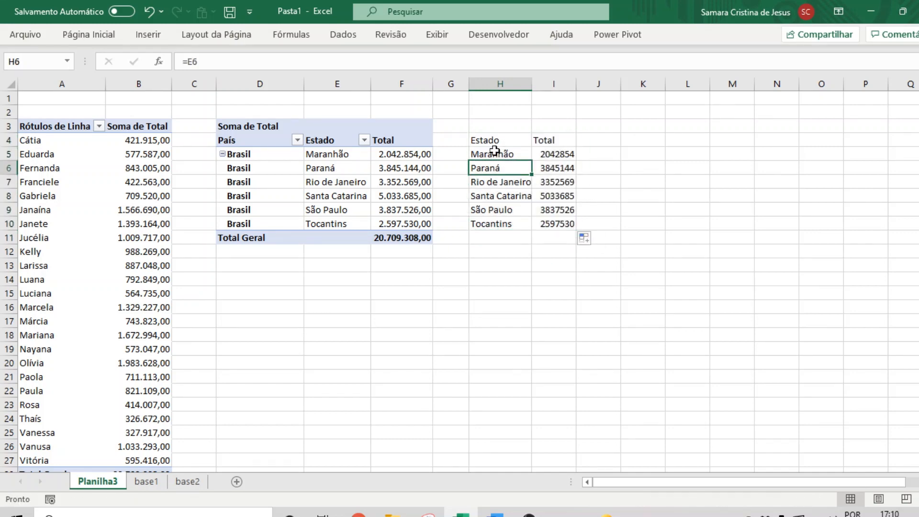
Insert a choropleth map chart (Mapa Coroplético) from H4:I10 and move it below the data
drag(496, 142, 565, 224)
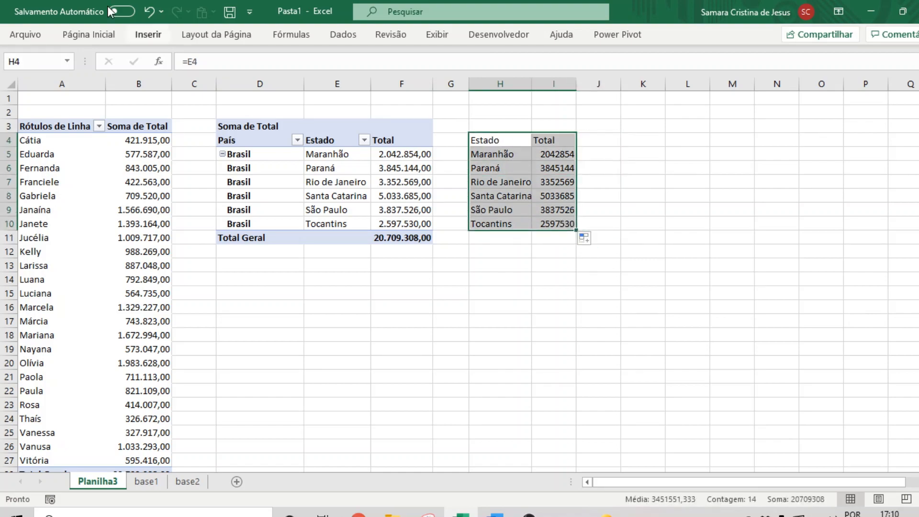
click(148, 34)
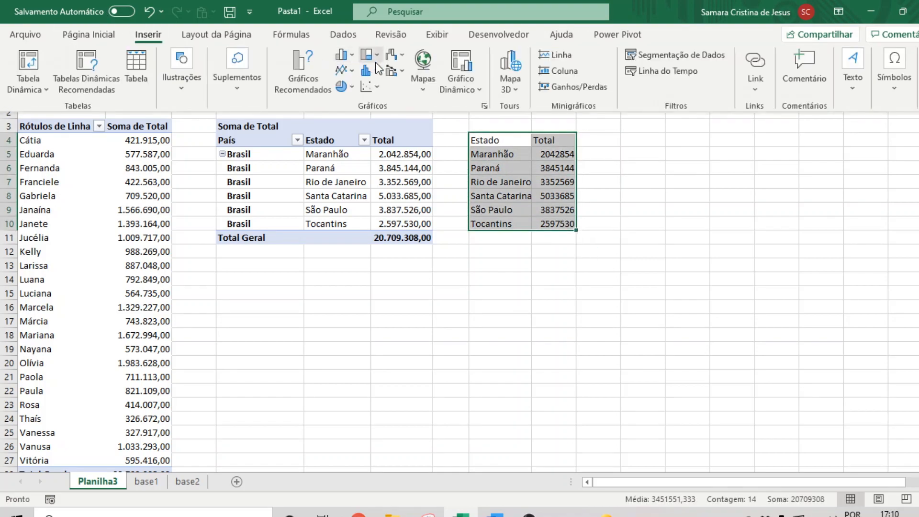
click(305, 72)
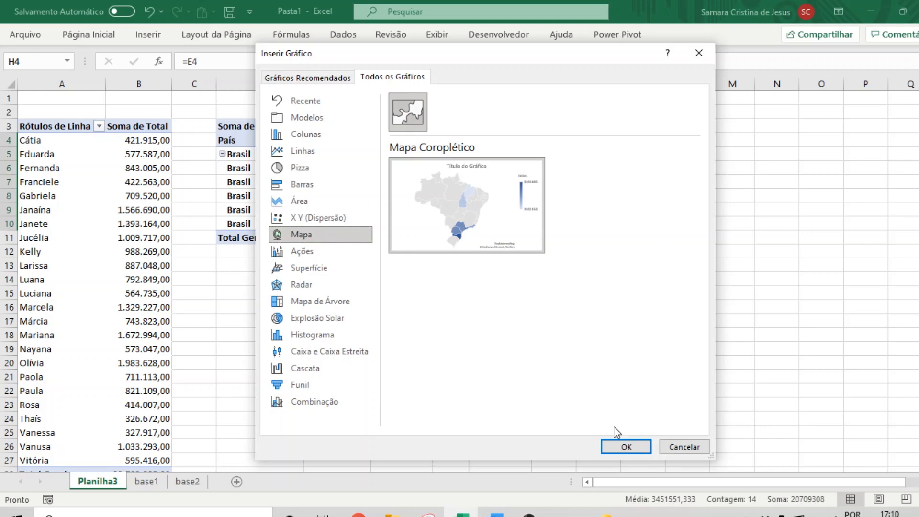
click(623, 446)
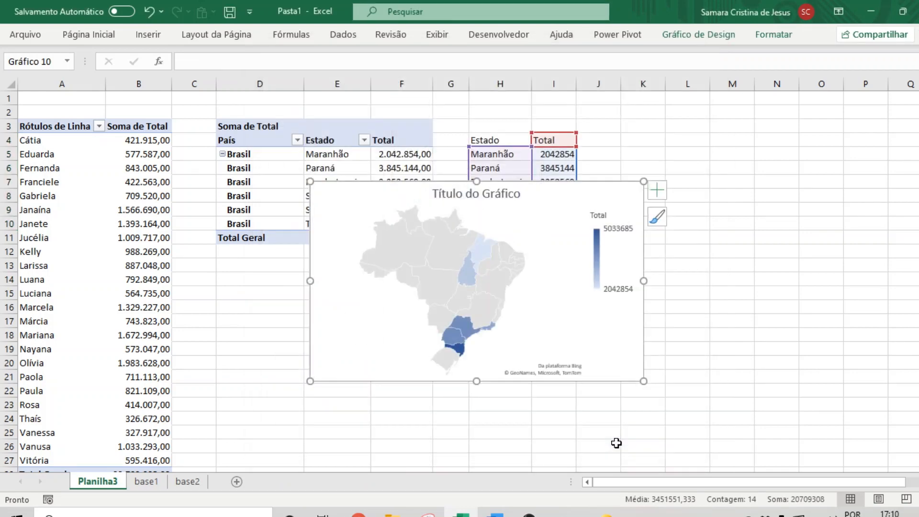
drag(559, 198, 558, 299)
Change the map chart's source data to the pivot table range E5:F10 and title the chart Vendas por Estado
right_click(558, 300)
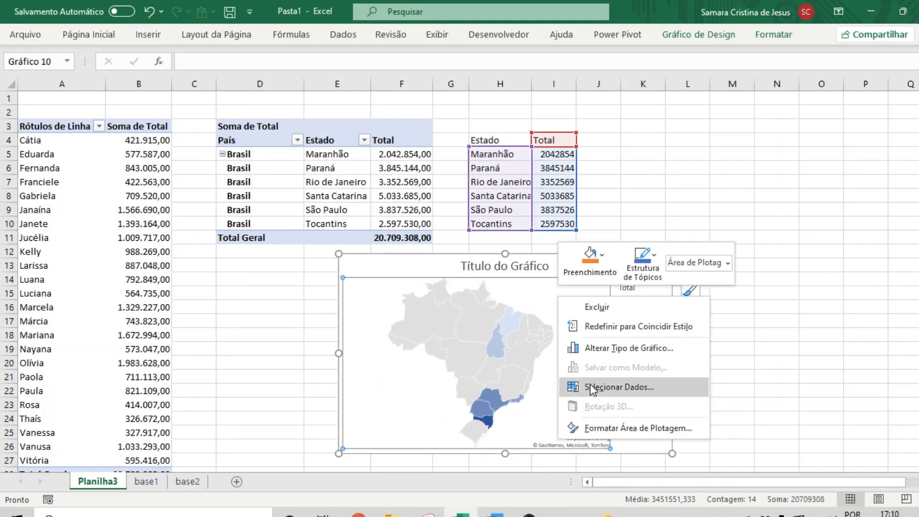
click(628, 388)
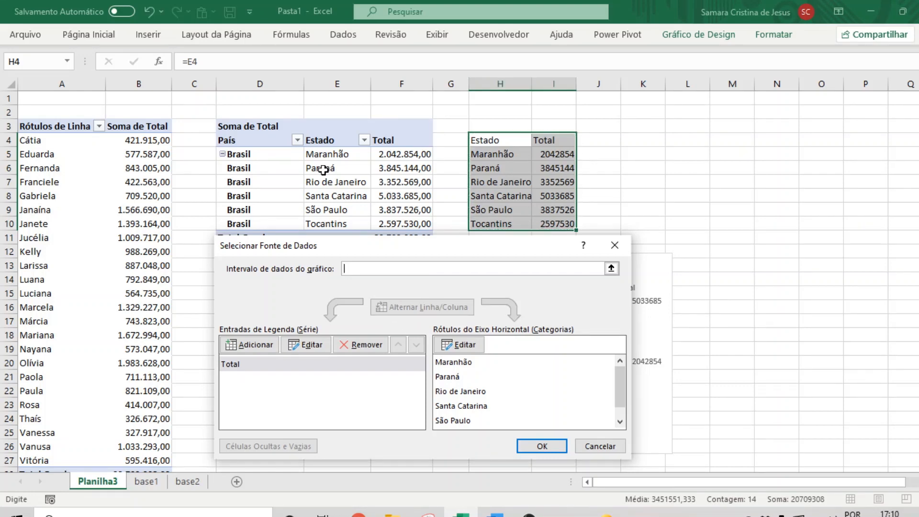
drag(330, 154, 396, 221)
click(536, 445)
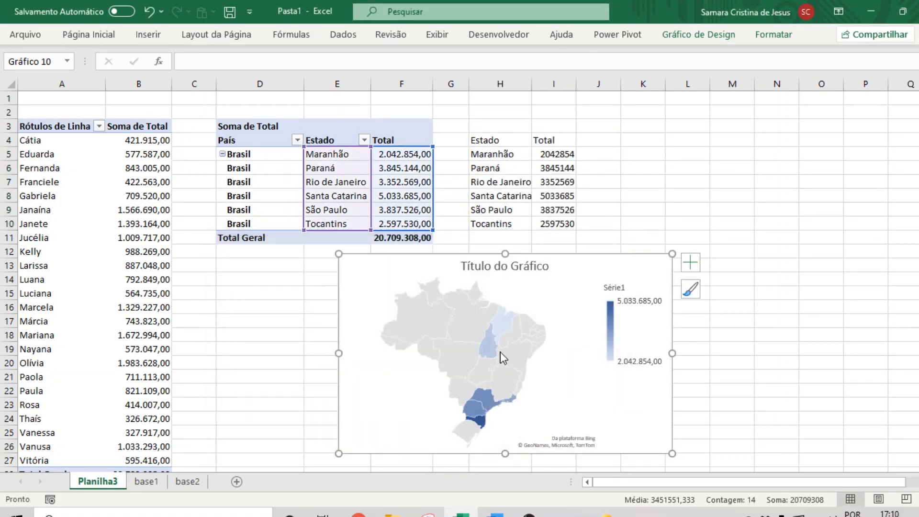
triple_click(482, 267)
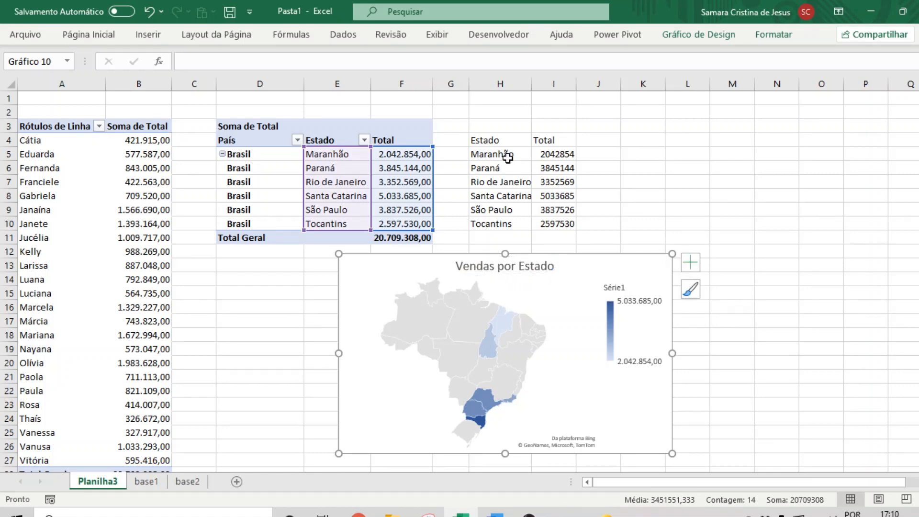
Delete the helper data in H4:I10 and move the map chart into its place beside the pivot table
drag(498, 140, 555, 222)
key(Delete)
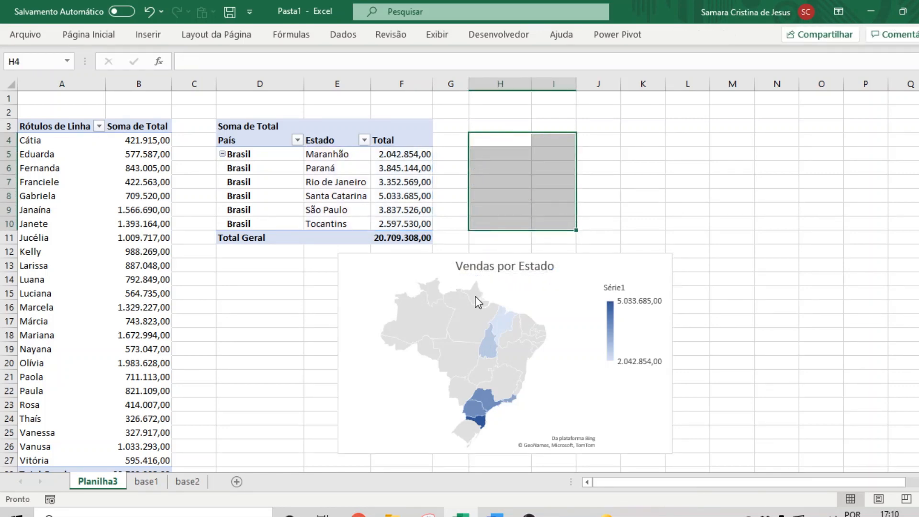
drag(363, 267, 484, 144)
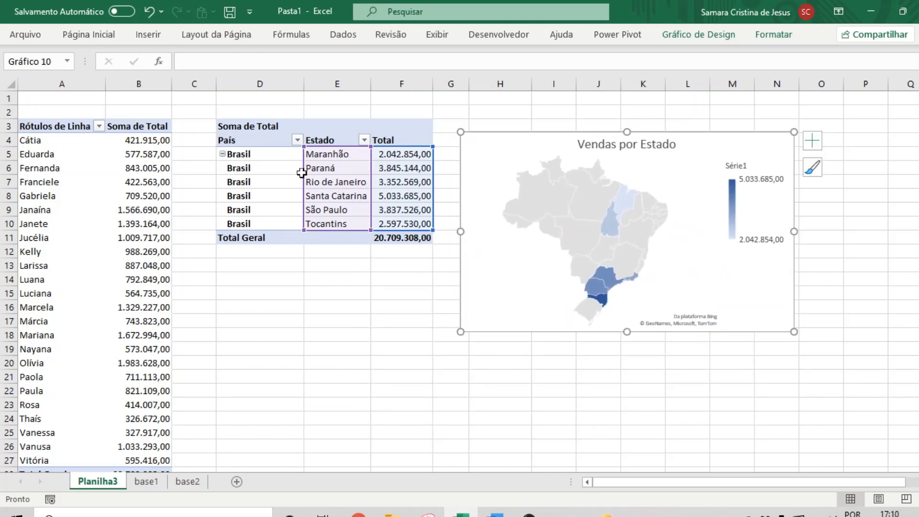
Insert a slicer for the Consultora field of Tabela2 and place it below the country and state pivot table
click(291, 175)
click(692, 36)
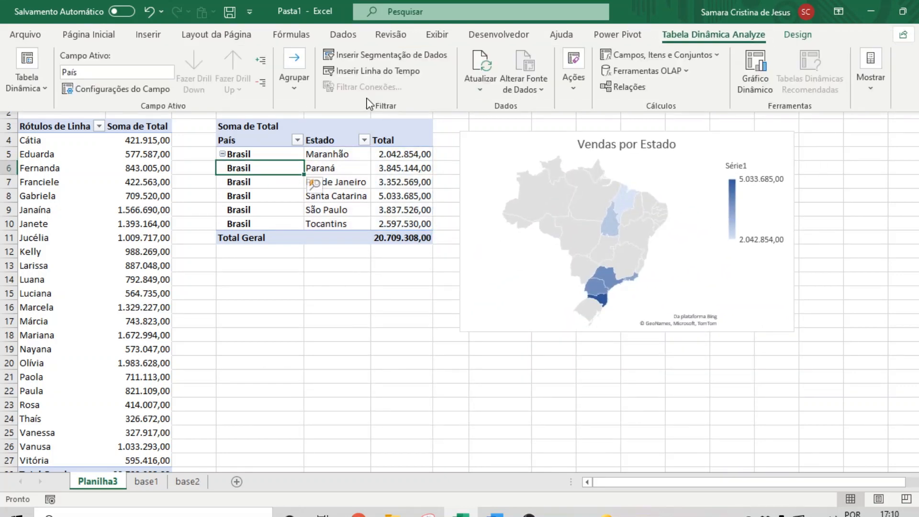
click(381, 54)
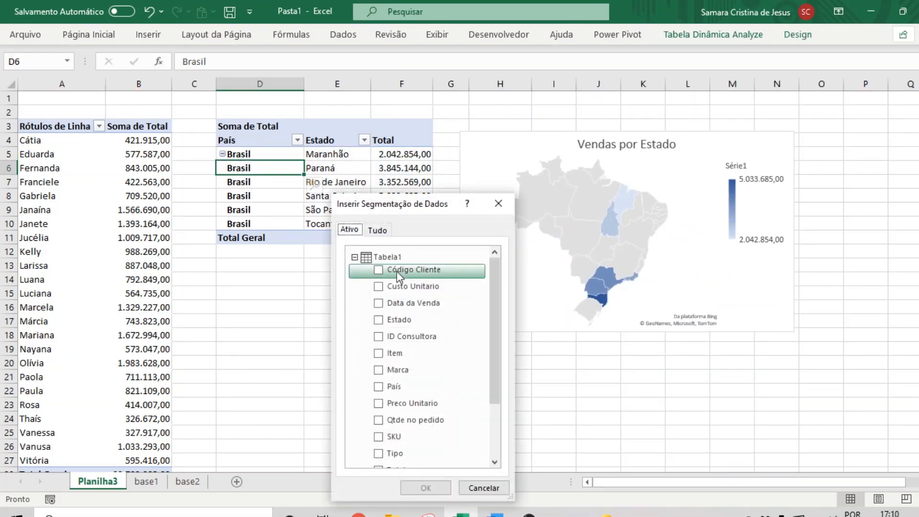
scroll(397, 336, down, 2)
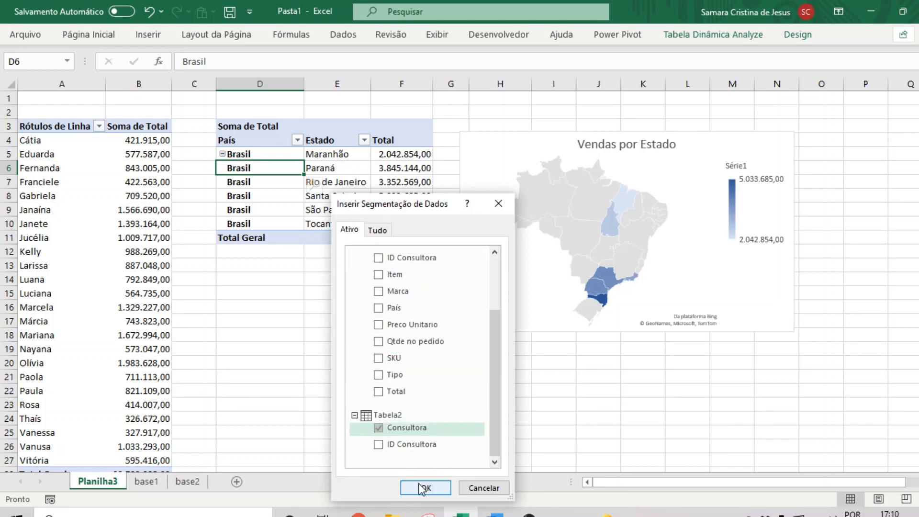
click(425, 488)
drag(448, 201, 275, 268)
Filter the pivot table and map by individual consultants in turn with the Consultora slicer, ending on the fifth consultant listed
click(300, 329)
click(283, 386)
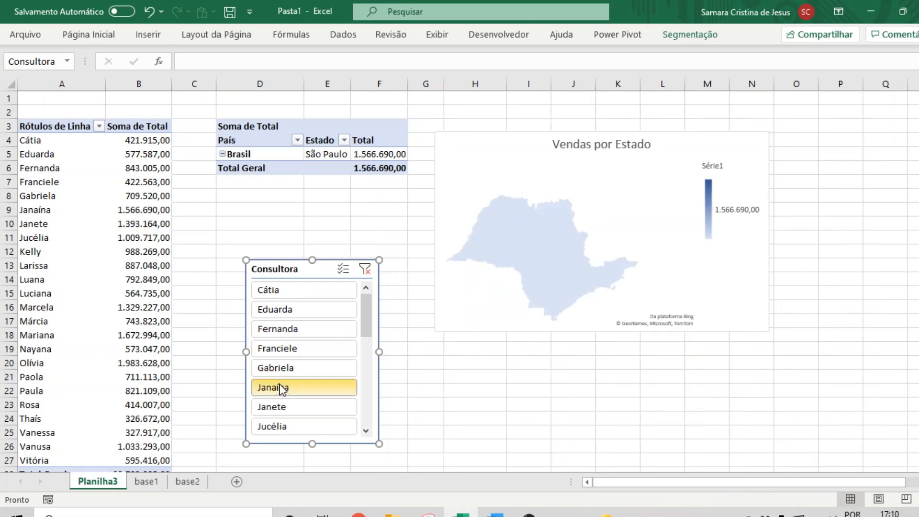
click(287, 329)
click(290, 349)
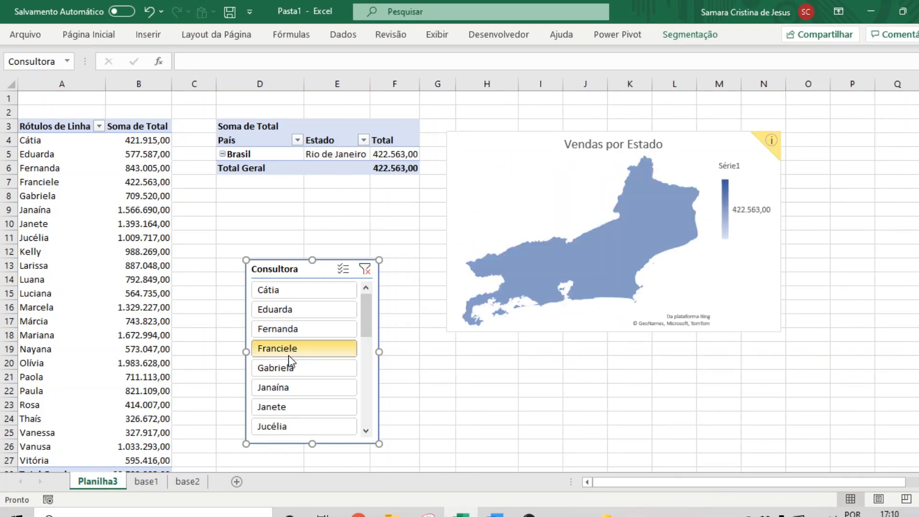
click(283, 309)
click(289, 368)
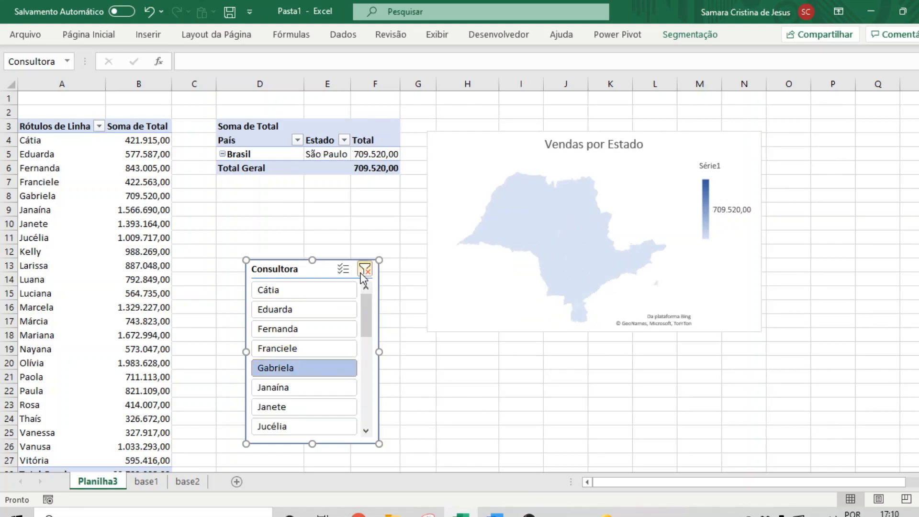